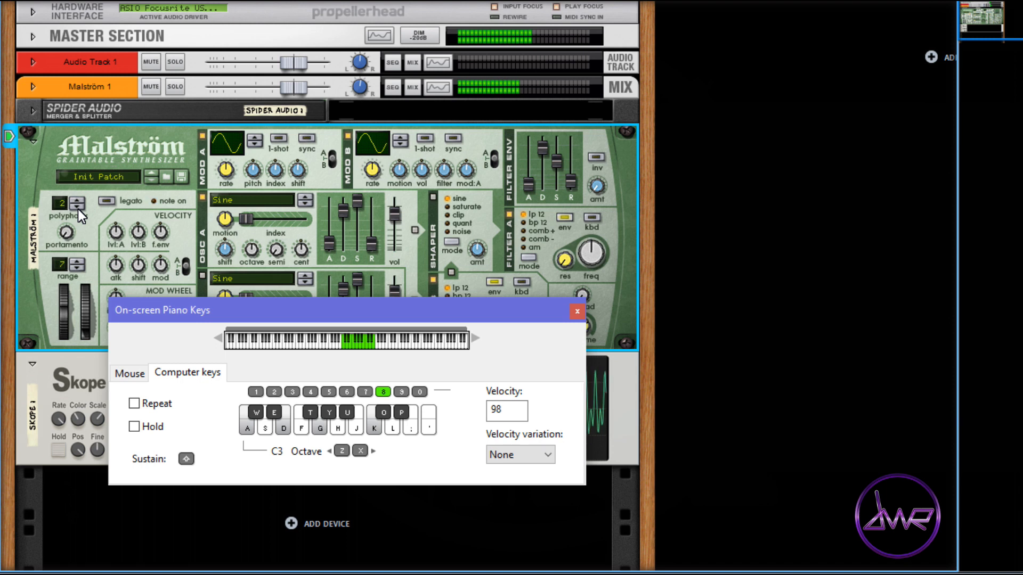
Play overlapping E, G and C notes on the Malström to compare a polyphony of 2 with a polyphony of 1.
key("d")
key("g")
key("k")
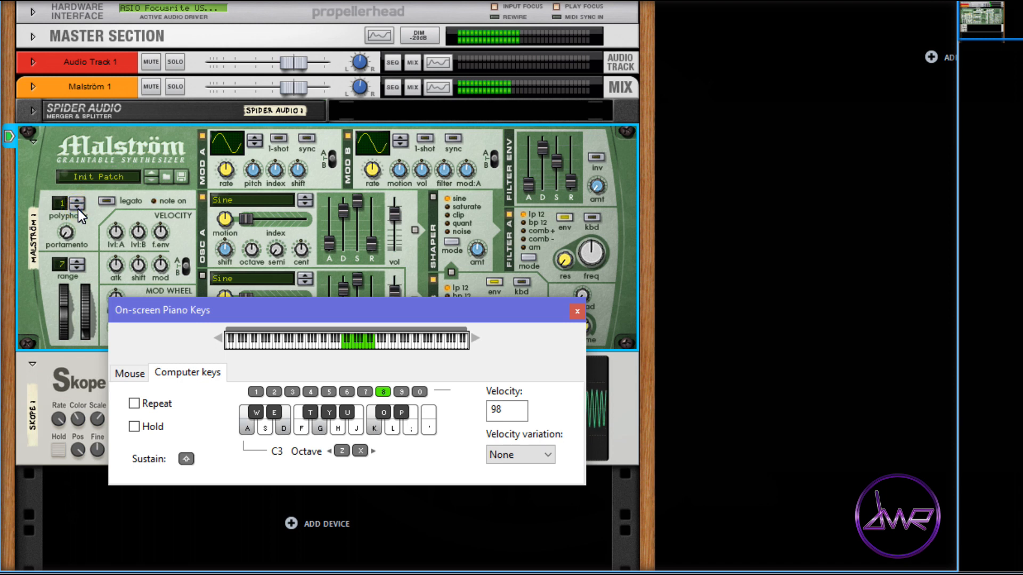
key("k")
key("g")
key("k")
key("d")
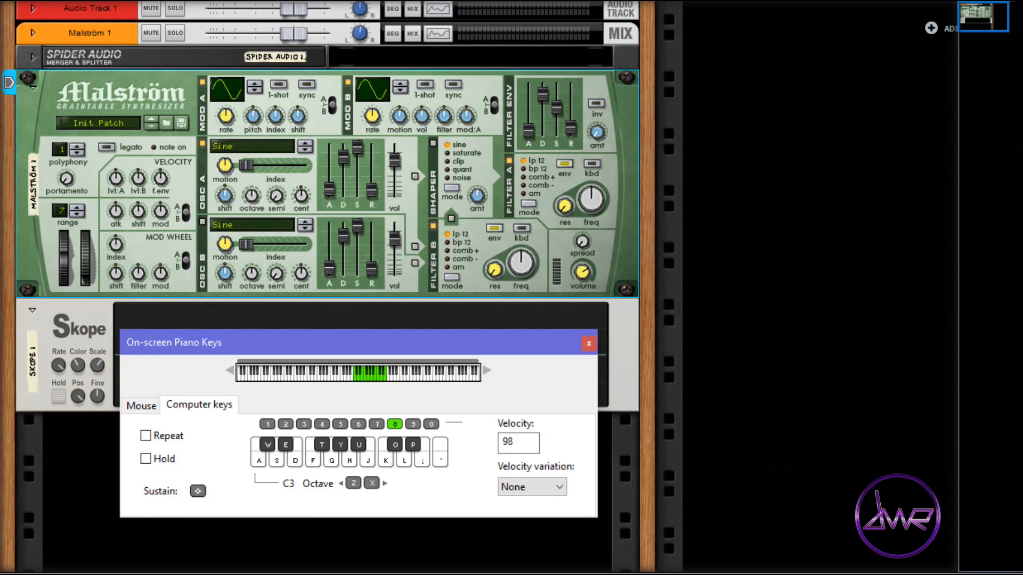
Hold C3 and repeatedly play E3 over it to hear the single-voice Malström with legato off.
key("a")
key("d")
key("d")
key("a")
key("a")
key("d")
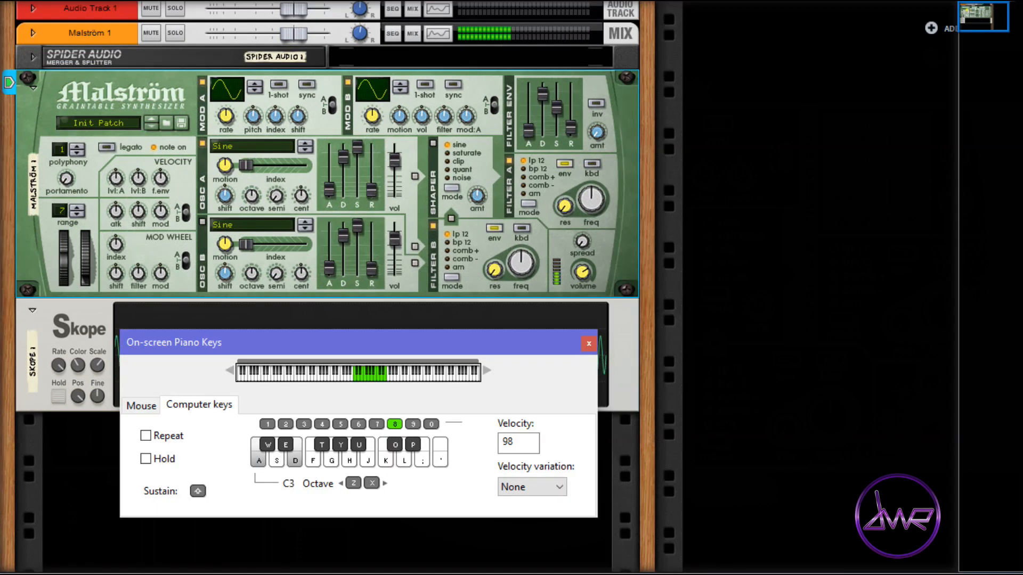
key("d")
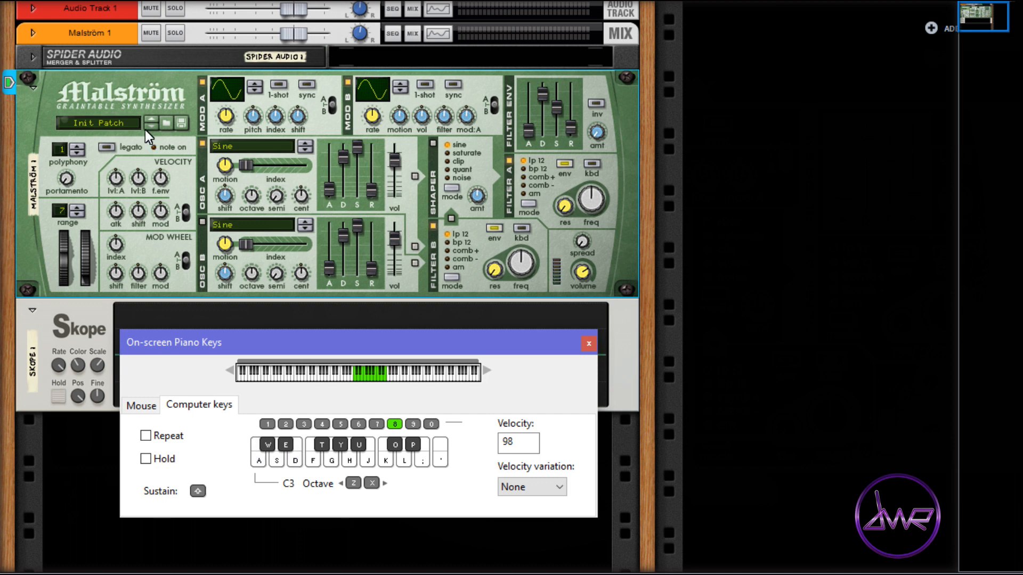
Turn on legato on the Malström and play E repeatedly over a held C to hear the effect.
left_click(108, 148)
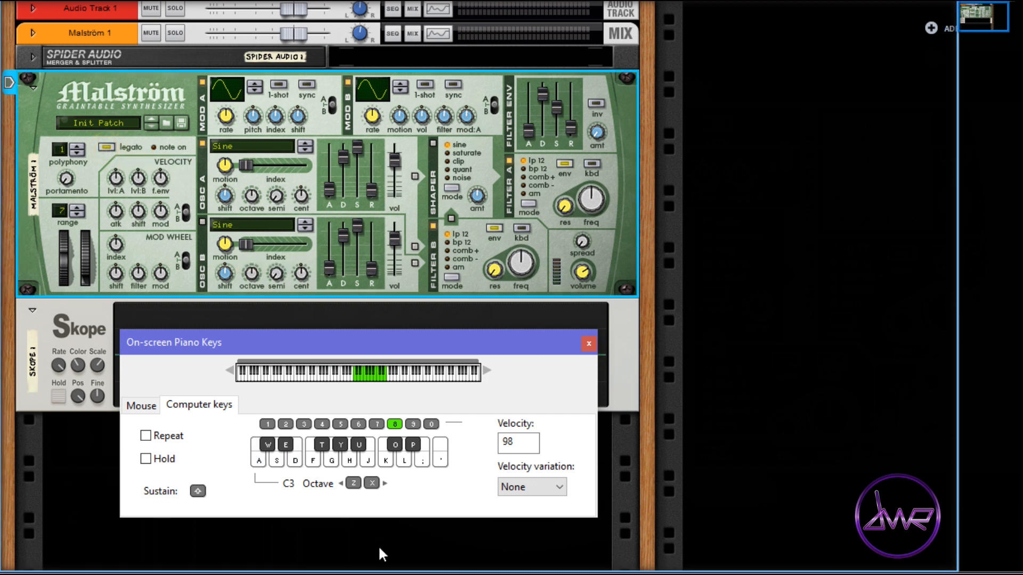
key("a")
key("d")
key("d")
key("d")
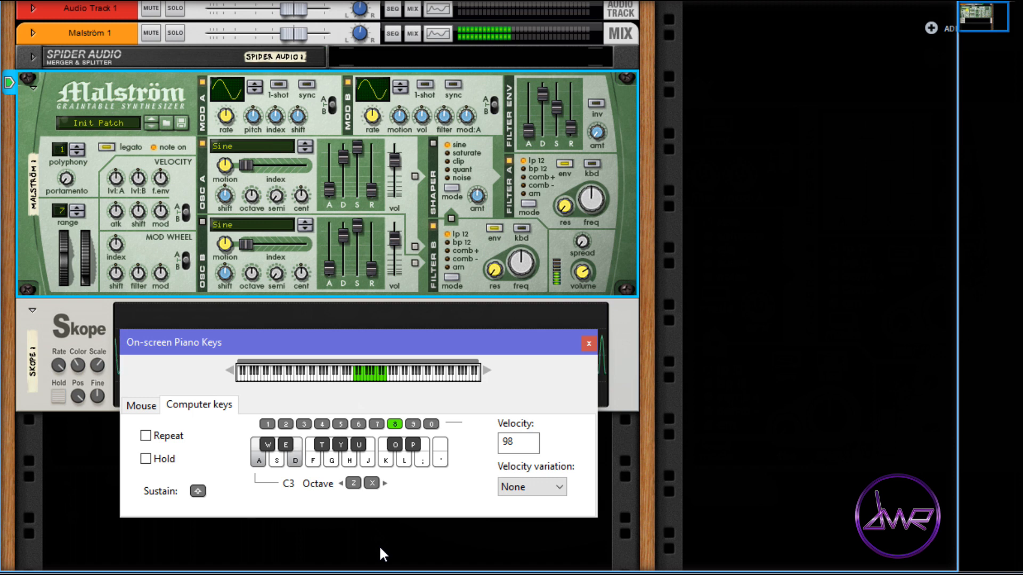
key("d")
key("d")
key("a")
key("d")
key("d")
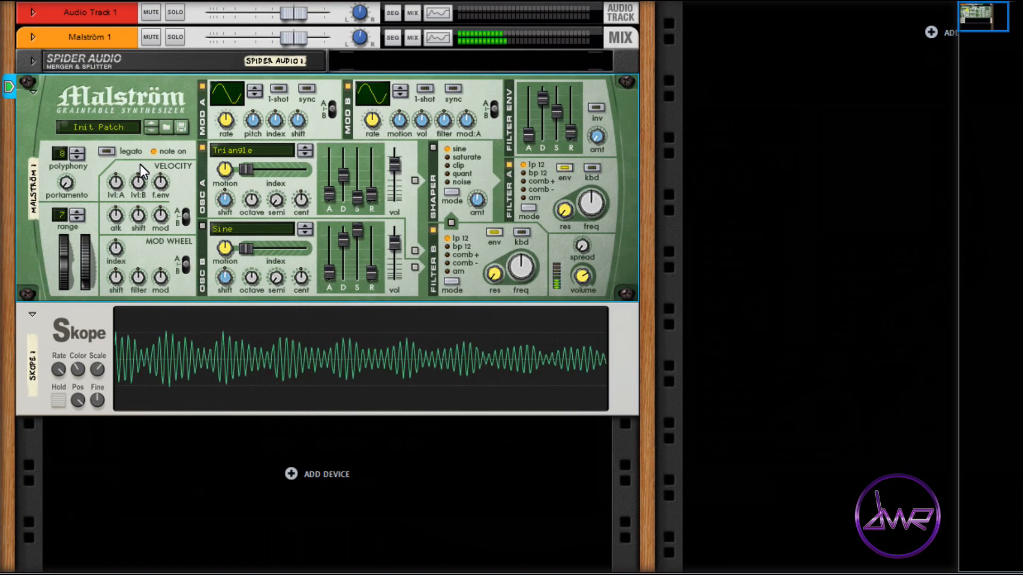
left_click(107, 153)
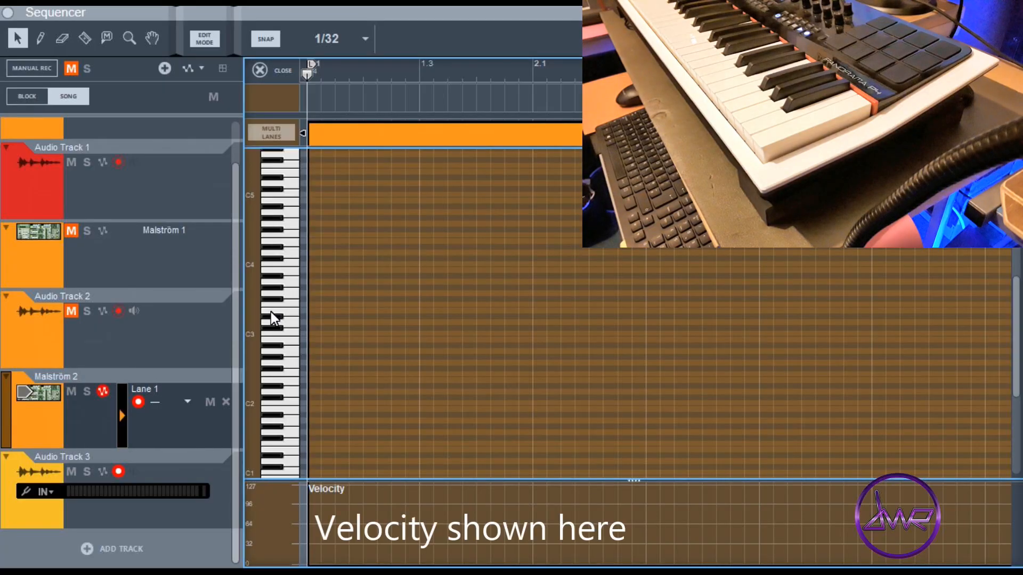
Record soft and hard notes at C4 and C2 on the Malström 2 track.
key("ctrl+Return")
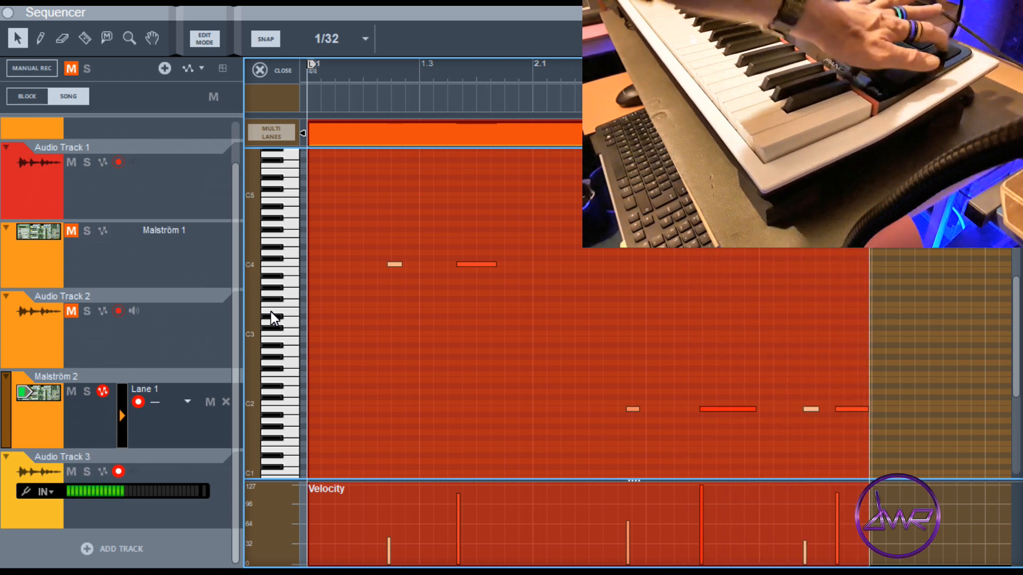
key("space")
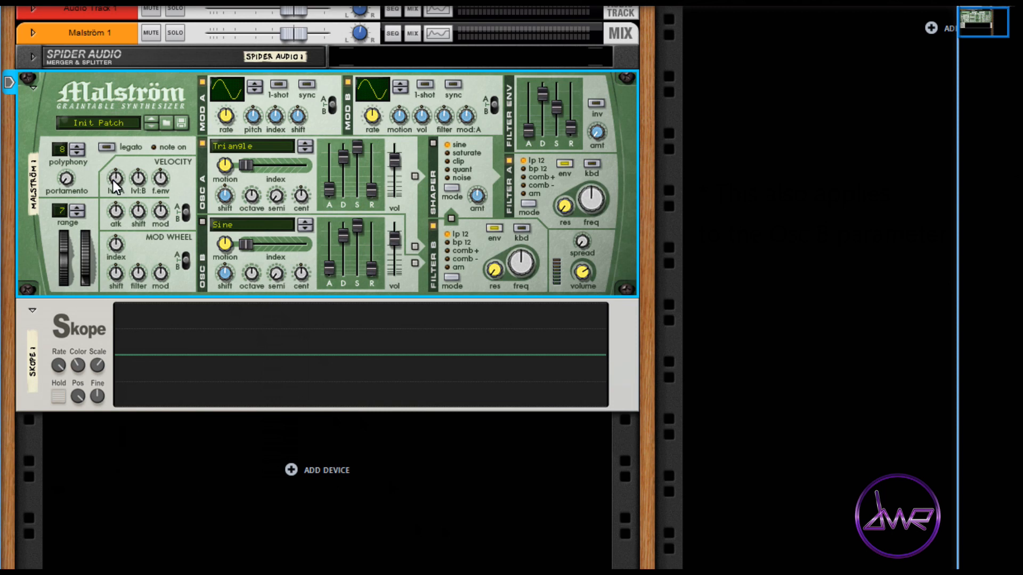
Raise the Malström's velocity to level A amount and run a record pass over the four C3 notes.
left_click_drag(112, 177, 107, 160)
key("F7")
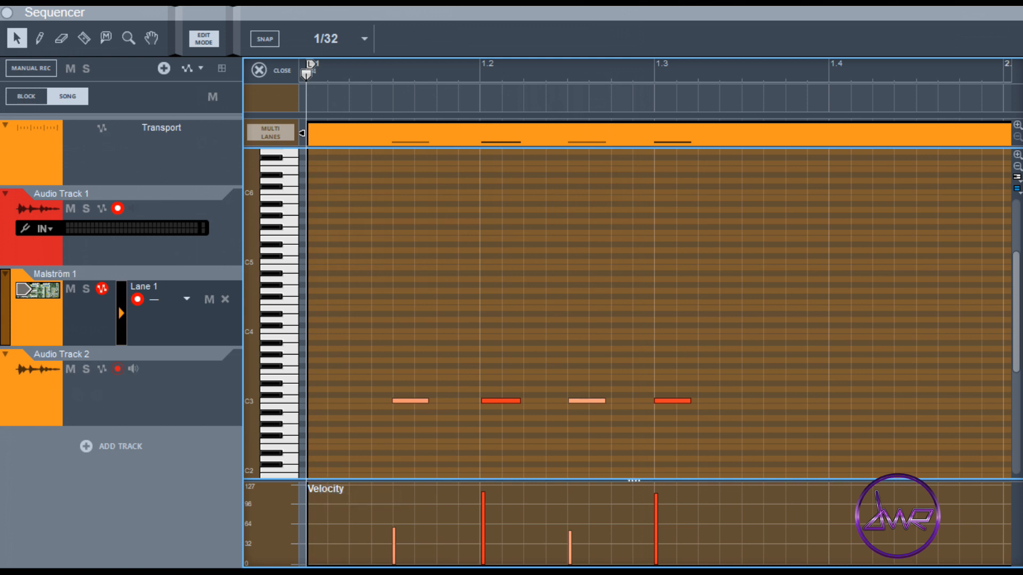
key("ctrl+Return")
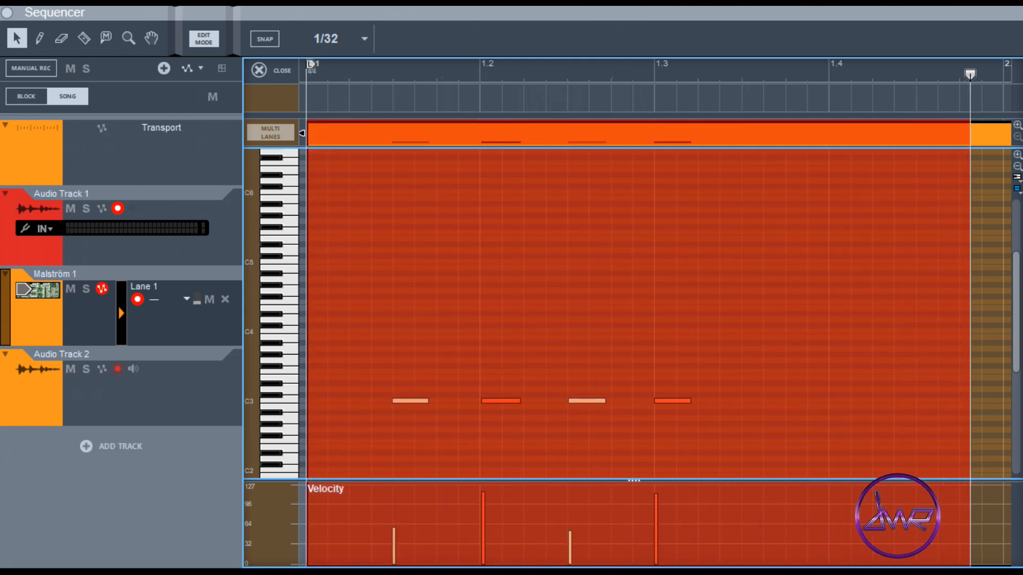
key("space")
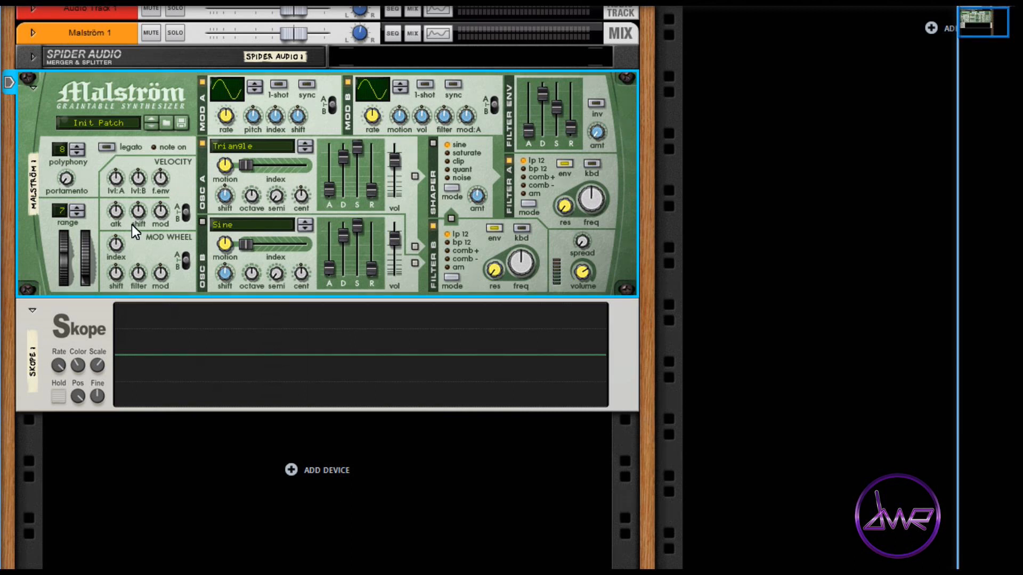
Set Velocity To Level A to -38 and run a record pass over the four C3 notes.
left_click_drag(120, 179, 117, 196)
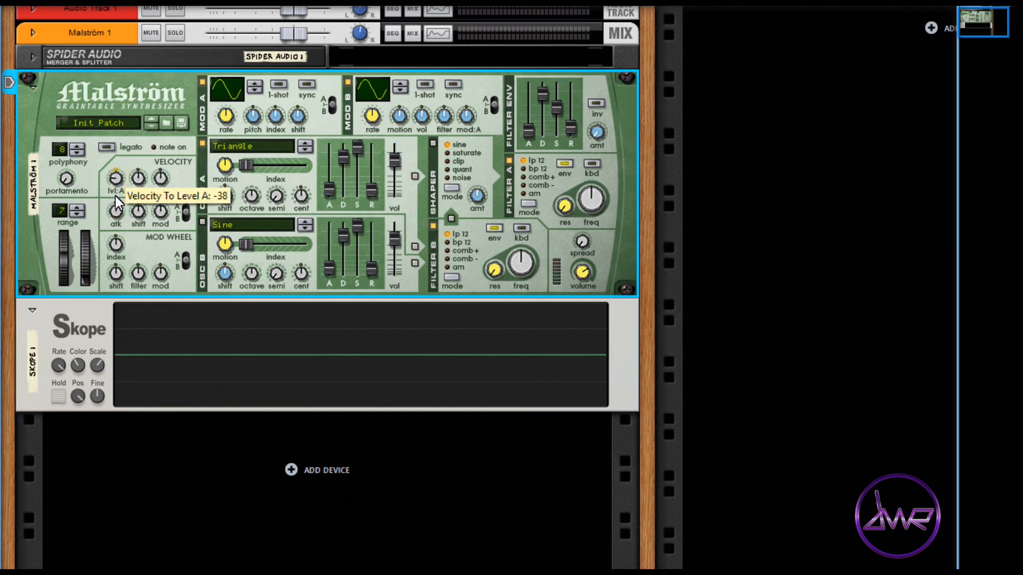
key("F7")
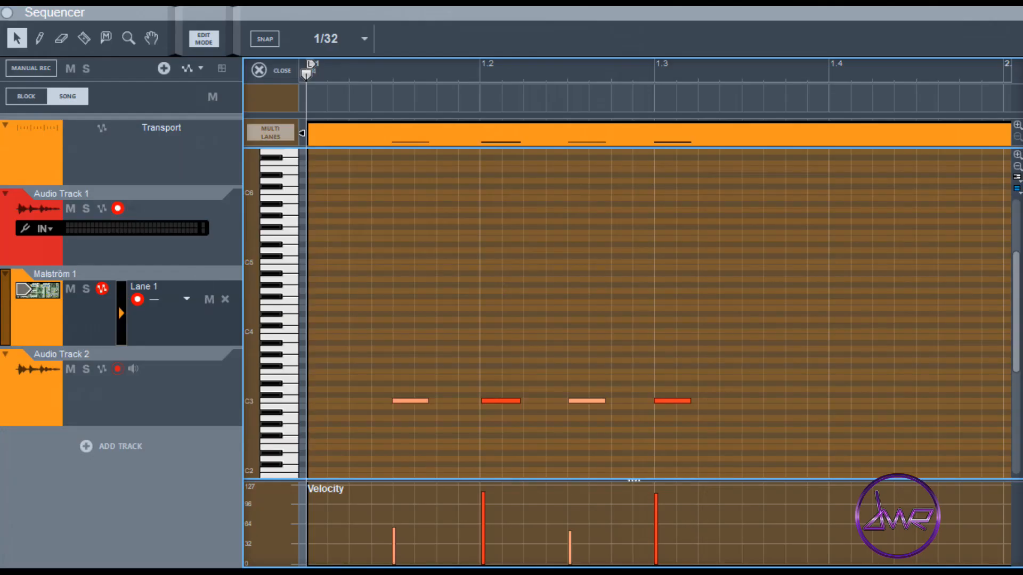
key("ctrl+Return")
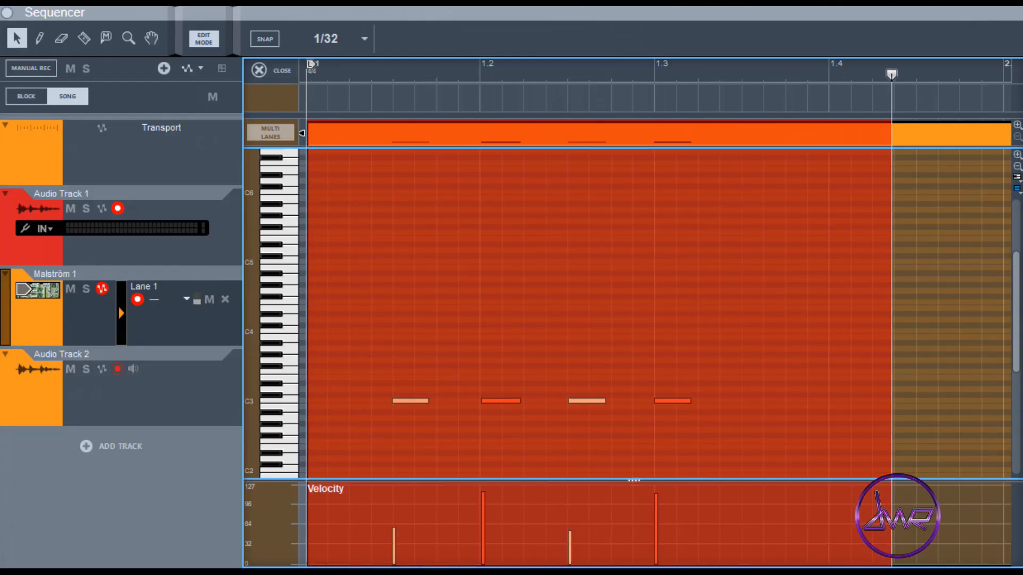
key("space")
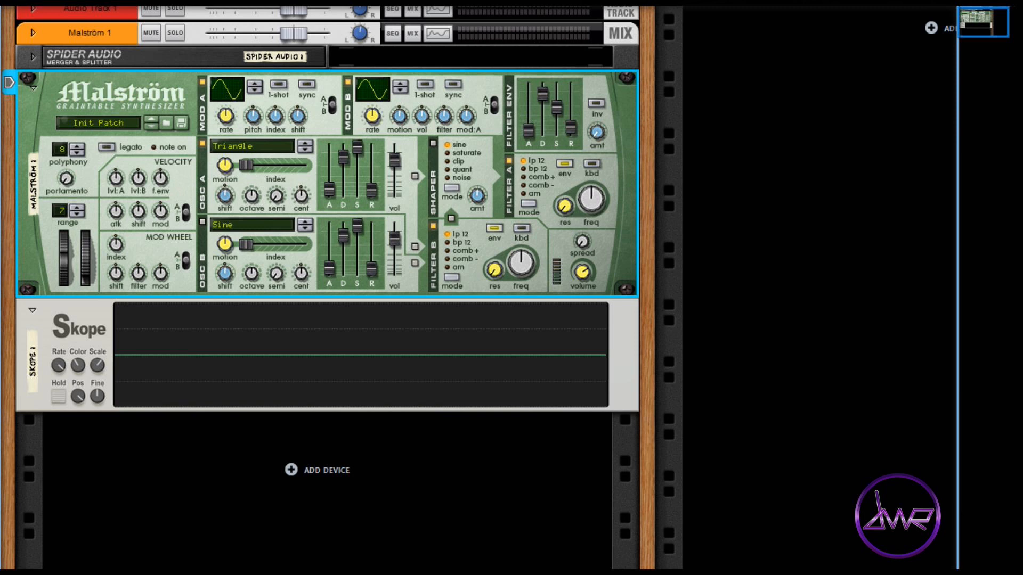
Raise the velocity to attack amount and run a record pass over the start of the C3 note clip.
left_click_drag(106, 206, 105, 203)
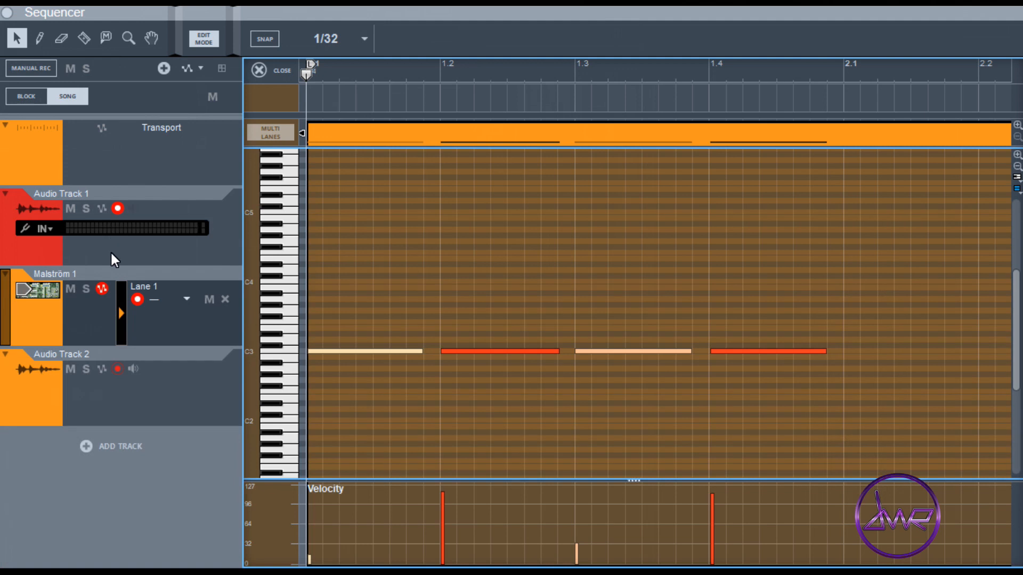
key("ctrl+Return")
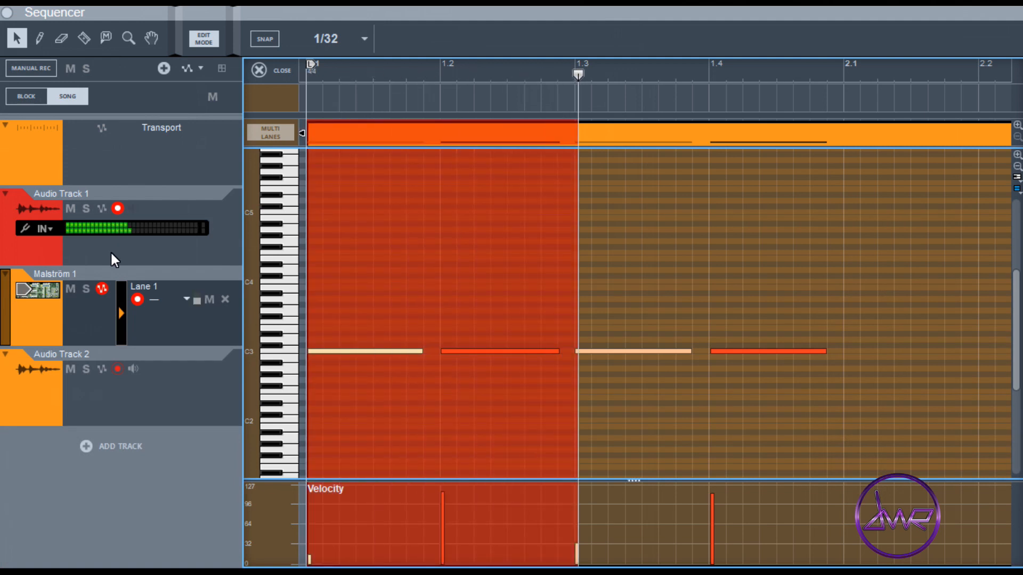
key("space")
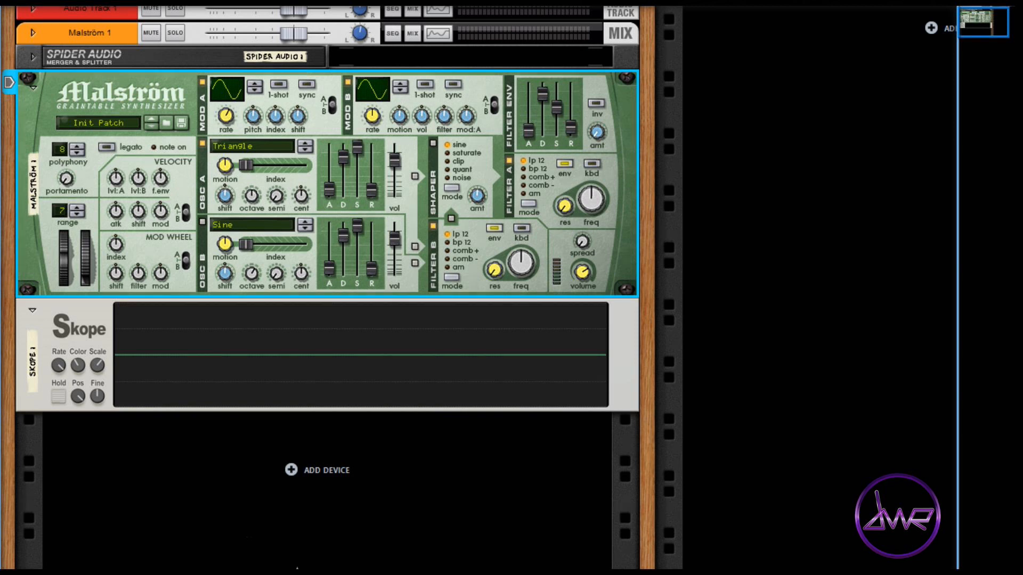
Raise the velocity to shift amount and run a record pass over the C3 notes.
left_click_drag(137, 215, 122, 199)
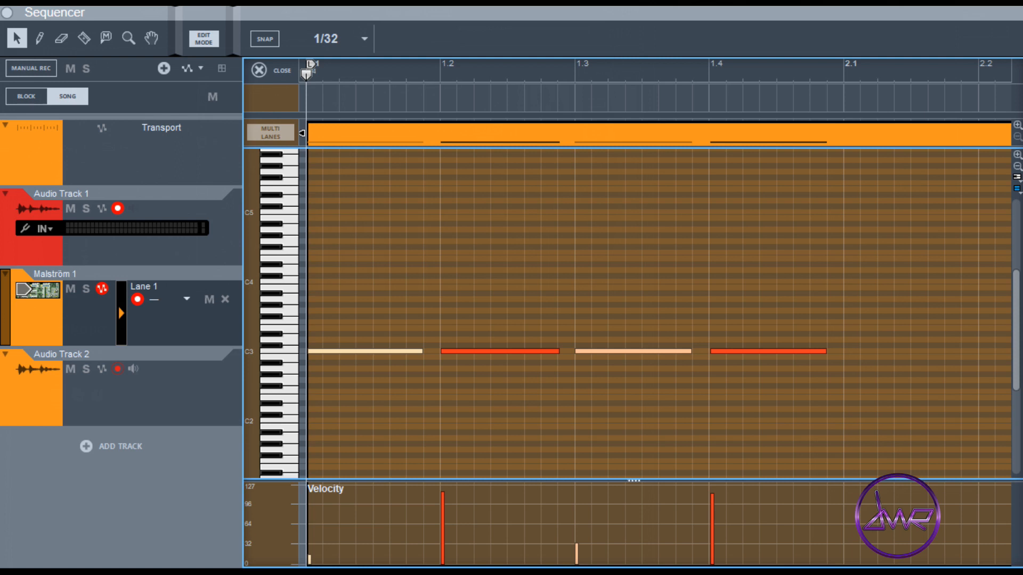
key("ctrl+Return")
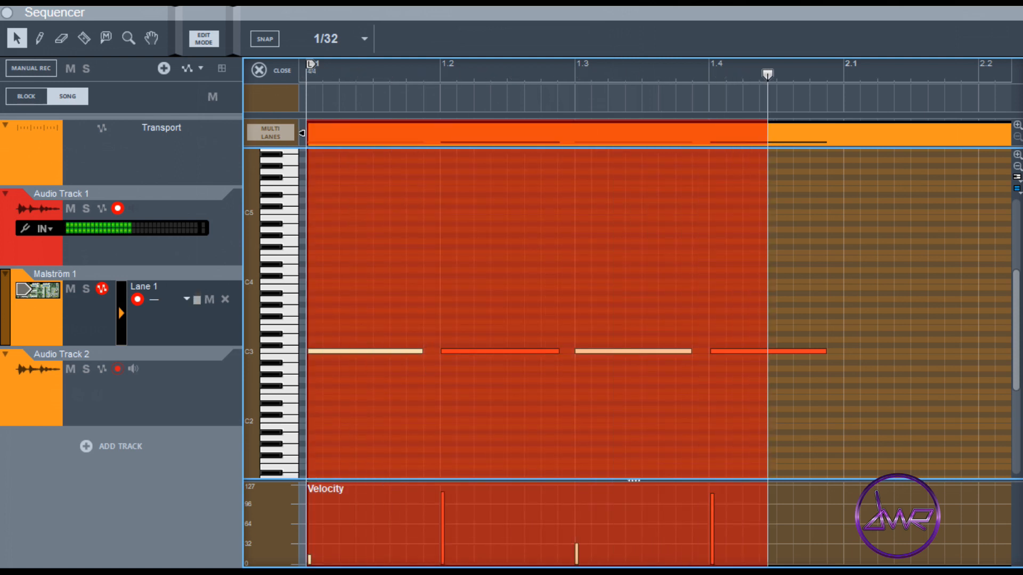
key("space")
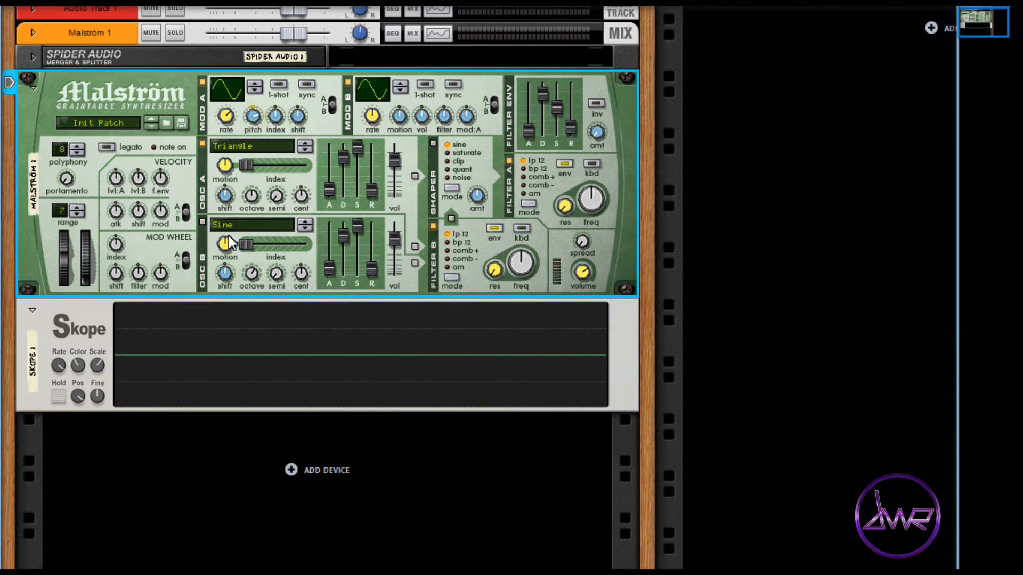
Raise the velocity to mod amount, open the Malström 1 clip for editing and run a record pass over its notes.
left_click_drag(161, 214, 149, 189)
key("F7")
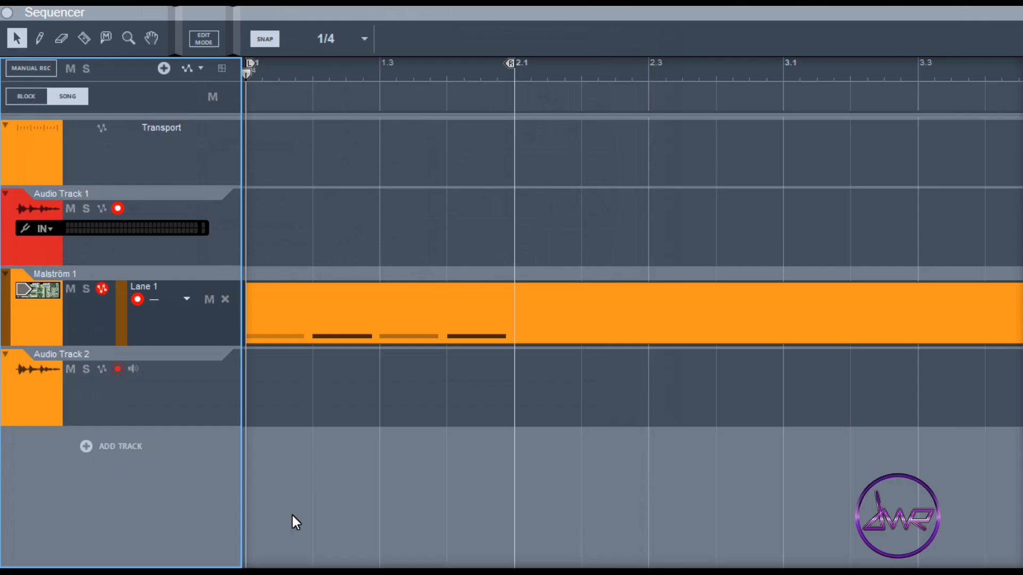
double_click(345, 327)
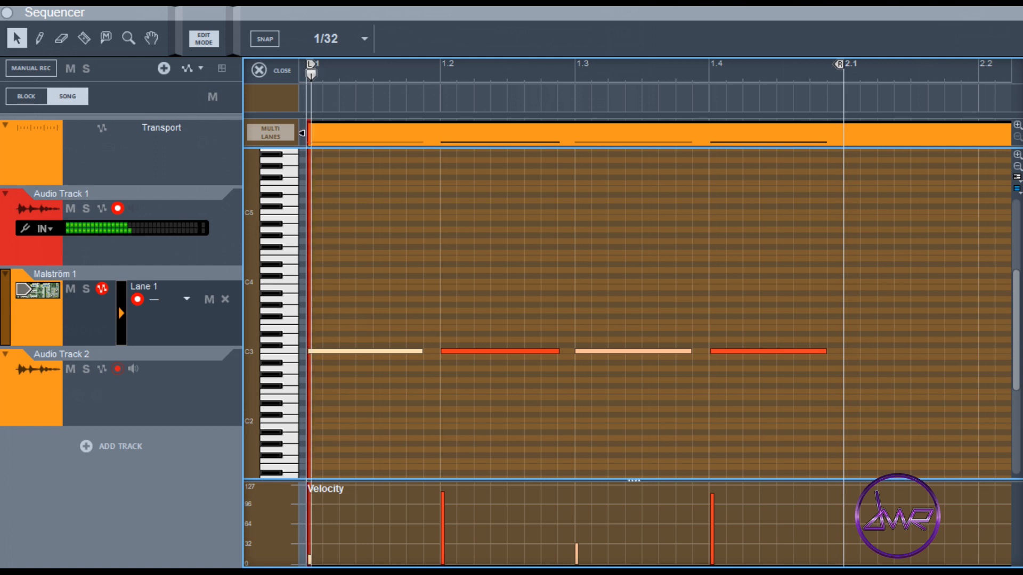
key("ctrl+Return")
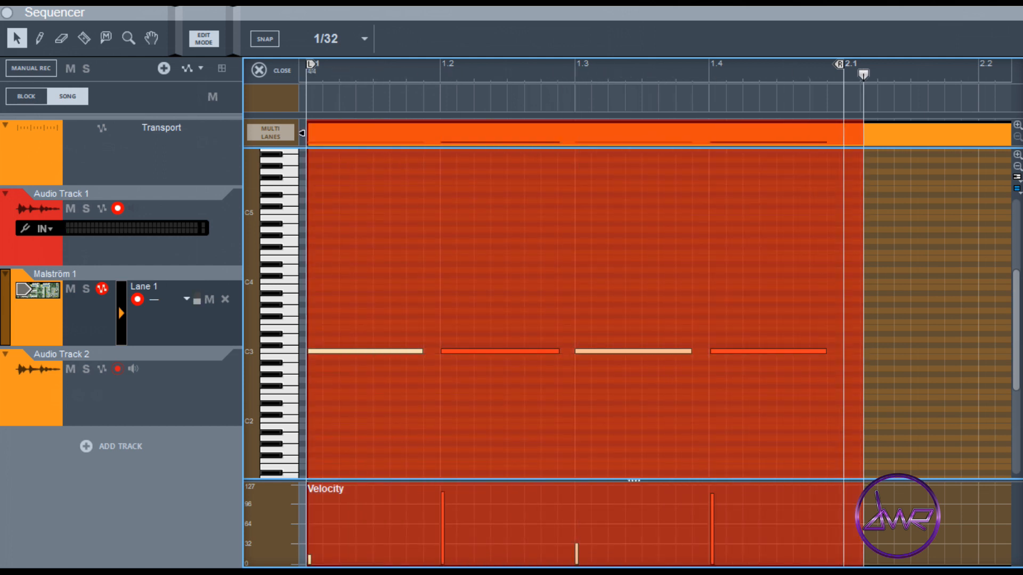
key("space")
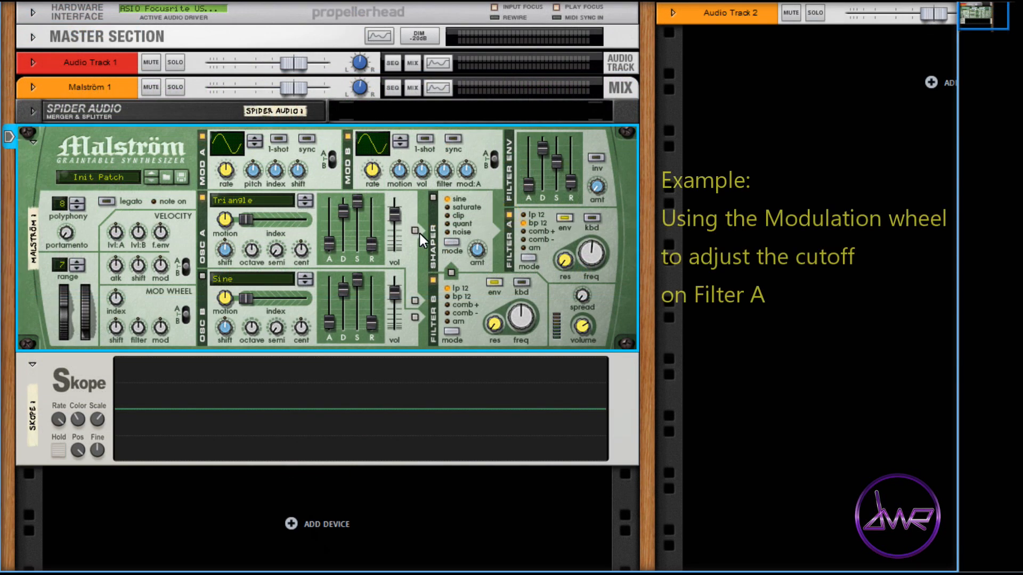
Route oscillator A through Filter A and set Mod Wheel To Filter to -29, trying it with the modulation wheel.
left_click(414, 232)
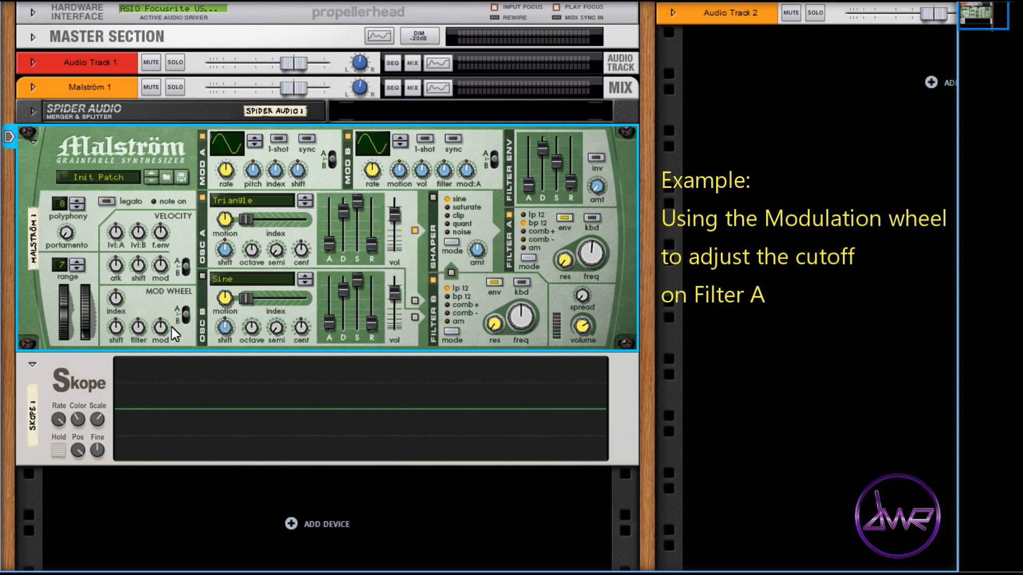
left_click_drag(134, 330, 138, 367)
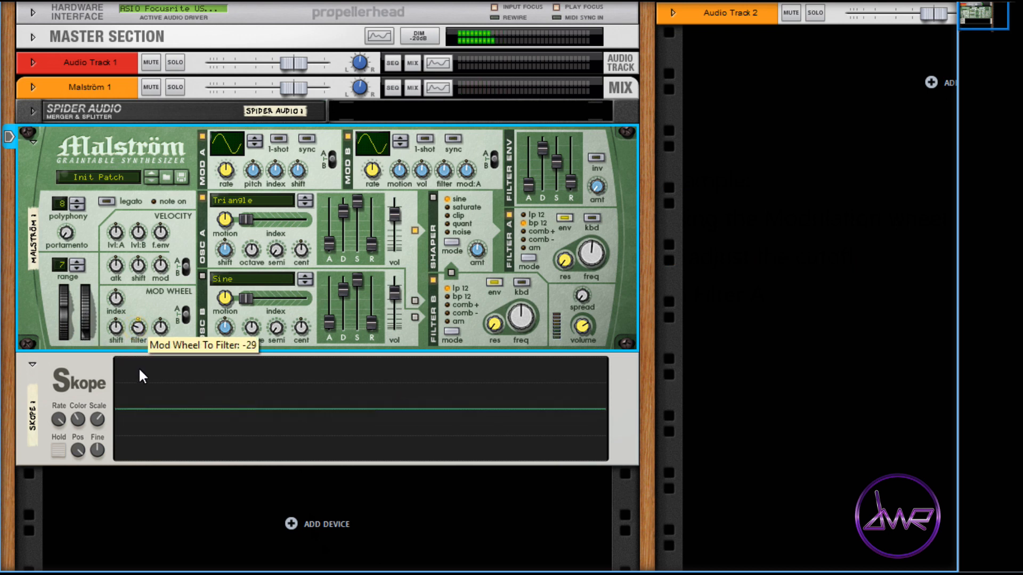
left_click_drag(90, 320, 73, 361)
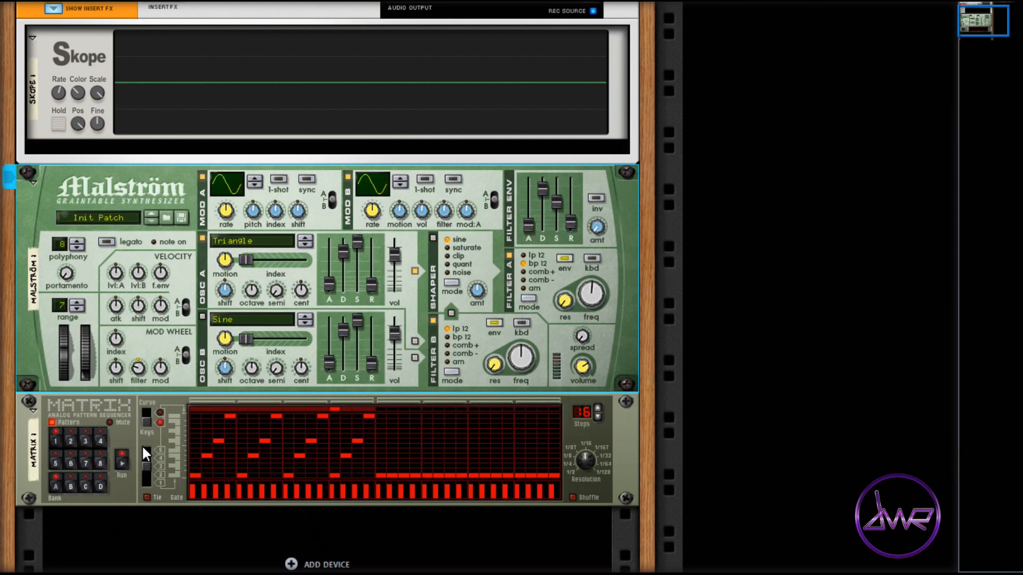
Cable the Matrix's Gate CV output to the Malström's sequencer control gate input on the rack's rear.
key("Tab")
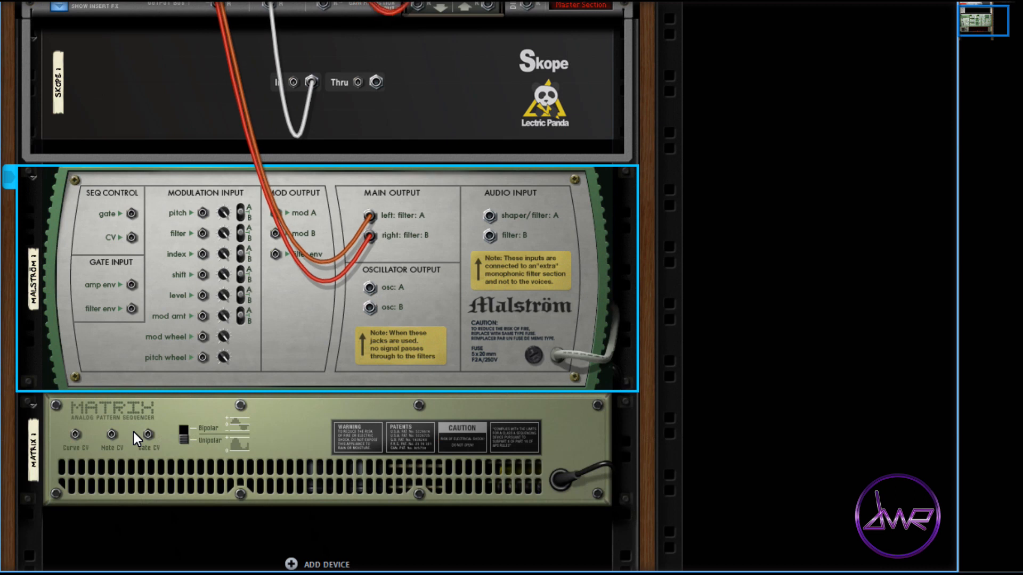
left_click_drag(150, 433, 132, 212)
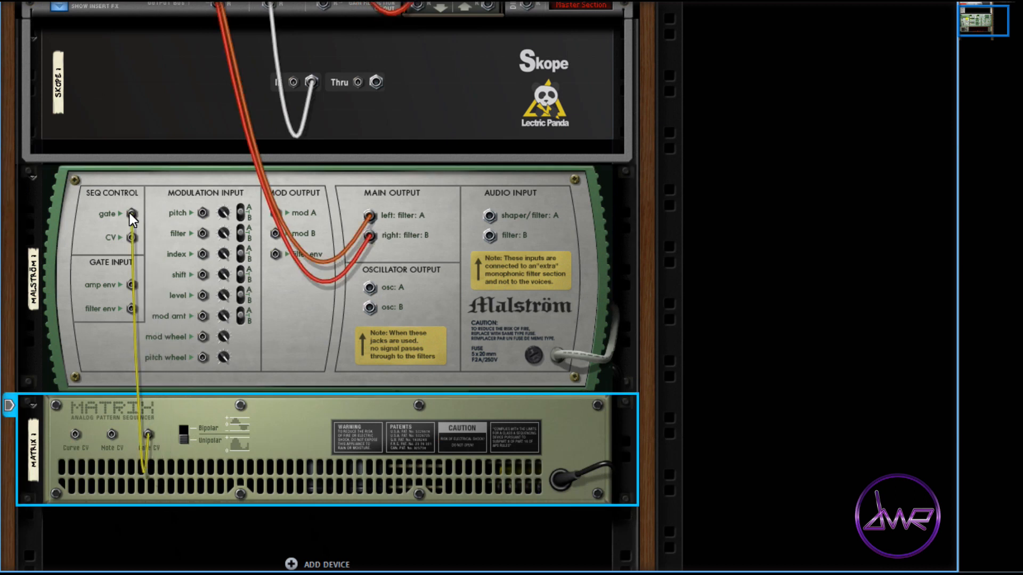
key("Tab")
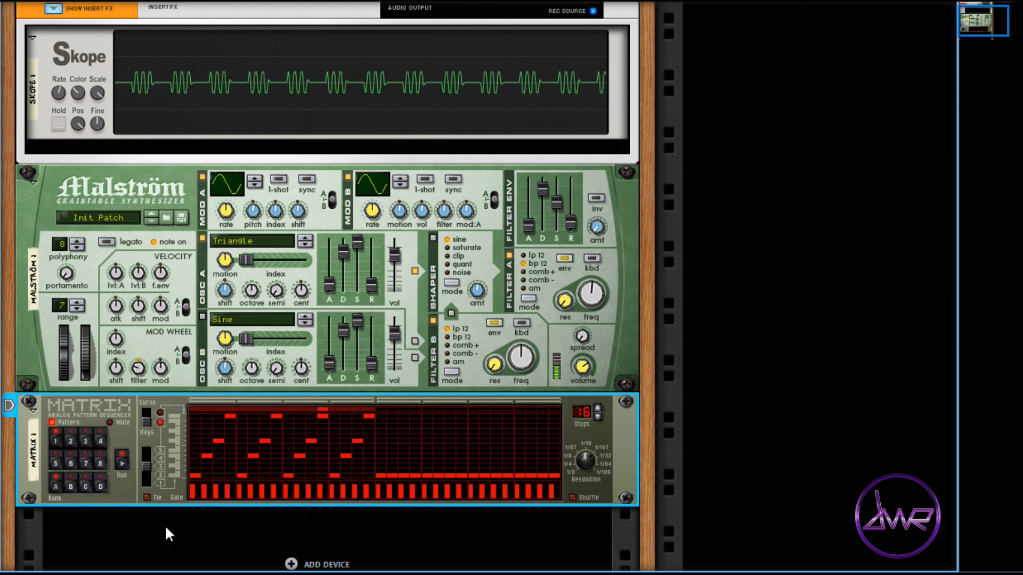
Cable the Matrix's Note CV output to the Malström's sequencer control CV input on the rack's rear.
key("Tab")
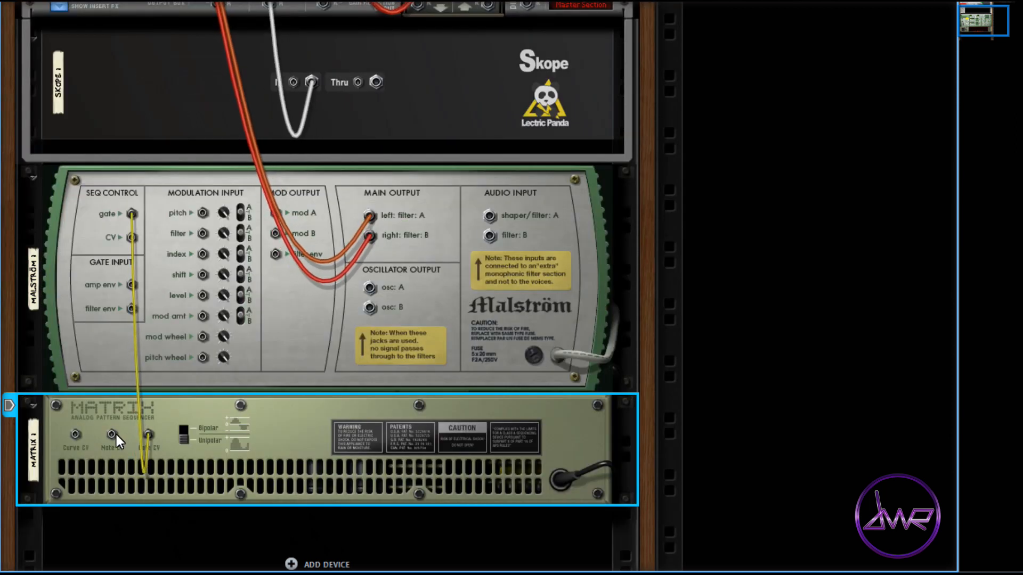
left_click_drag(112, 434, 129, 242)
key("Tab")
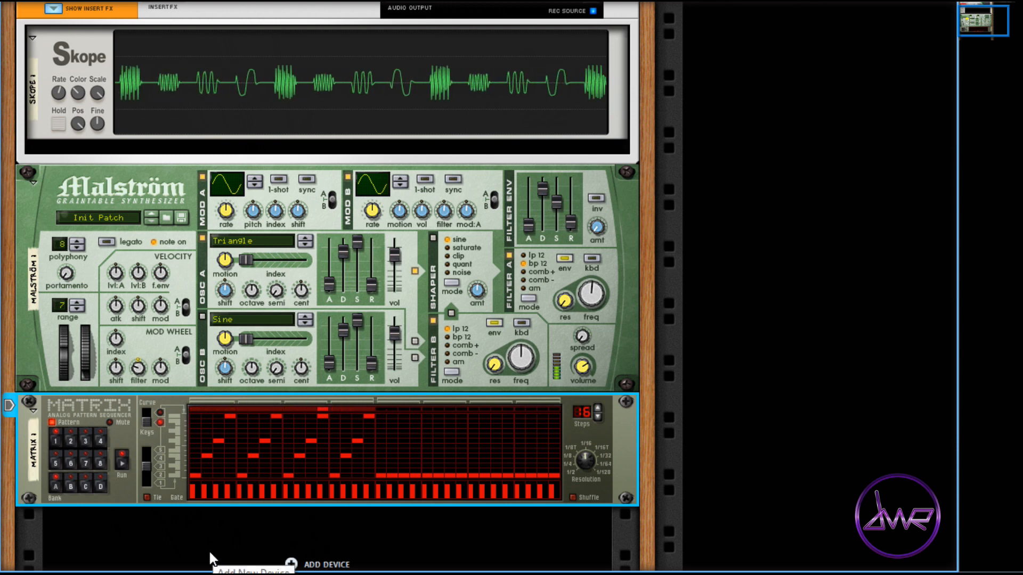
Run the Matrix pattern so that it plays the Malström.
left_click(121, 460)
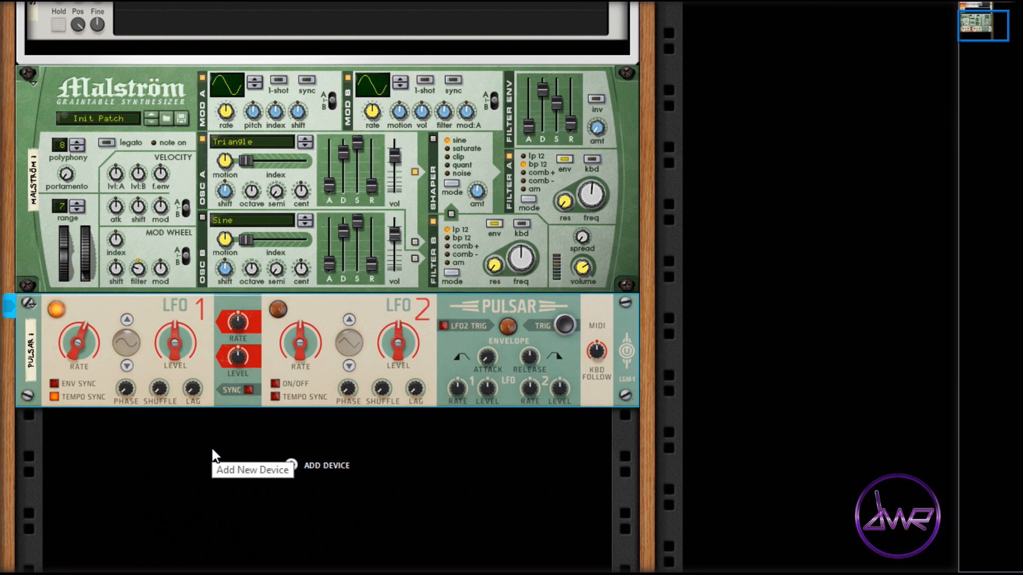
Cable the Pulsar's LFO 1 CV output to the Malström's pitch modulation input and set the synced LFO 1 rate to 1/4.
key("Tab")
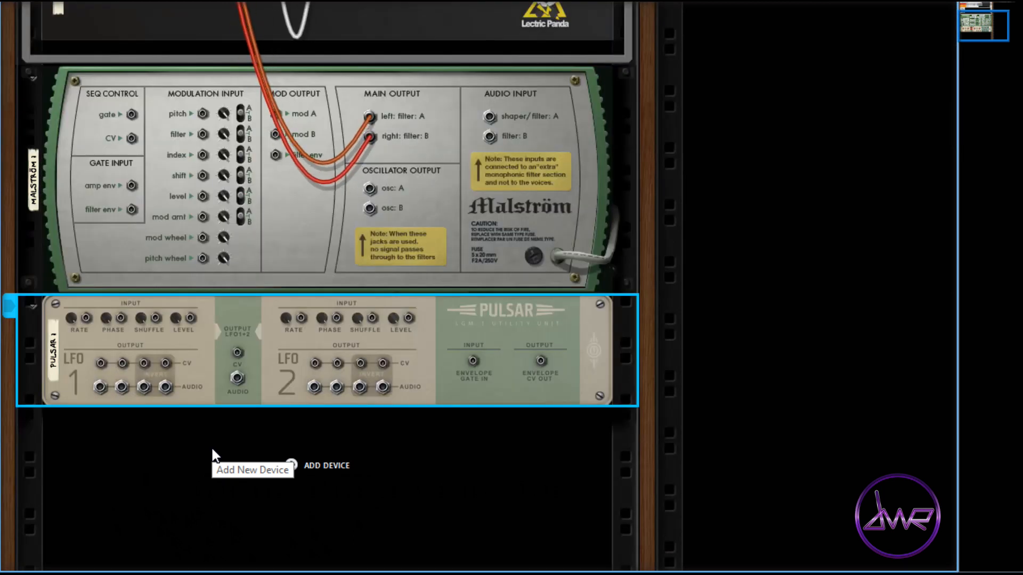
left_click_drag(101, 363, 202, 114)
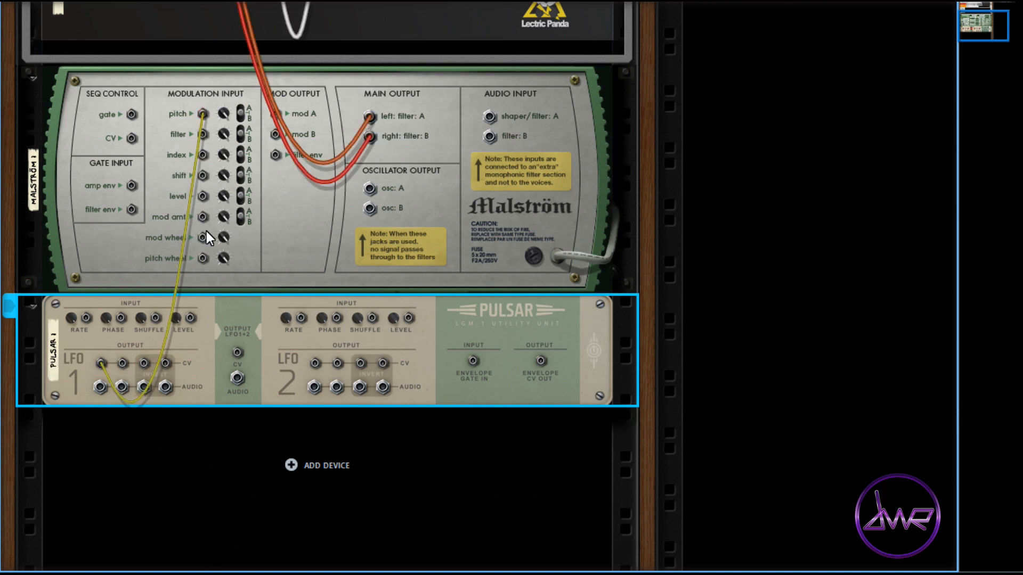
key("Tab")
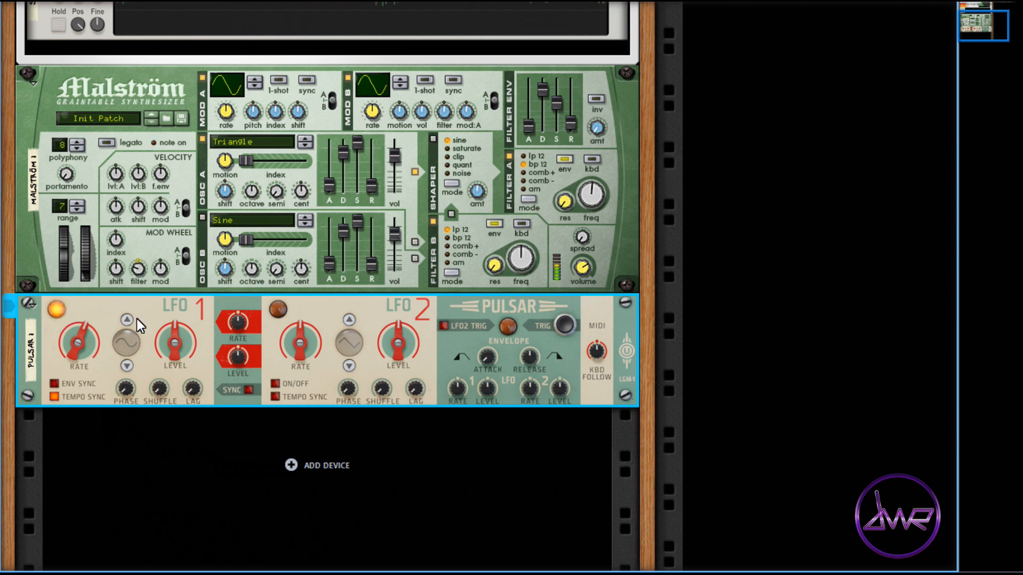
mouse_move(80, 347)
left_mouse_down()
mouse_move(70, 331)
mouse_move(73, 345)
left_mouse_up()
Disconnect the Pulsar cable from the Malström's pitch modulation input on the rack's rear.
key("Tab")
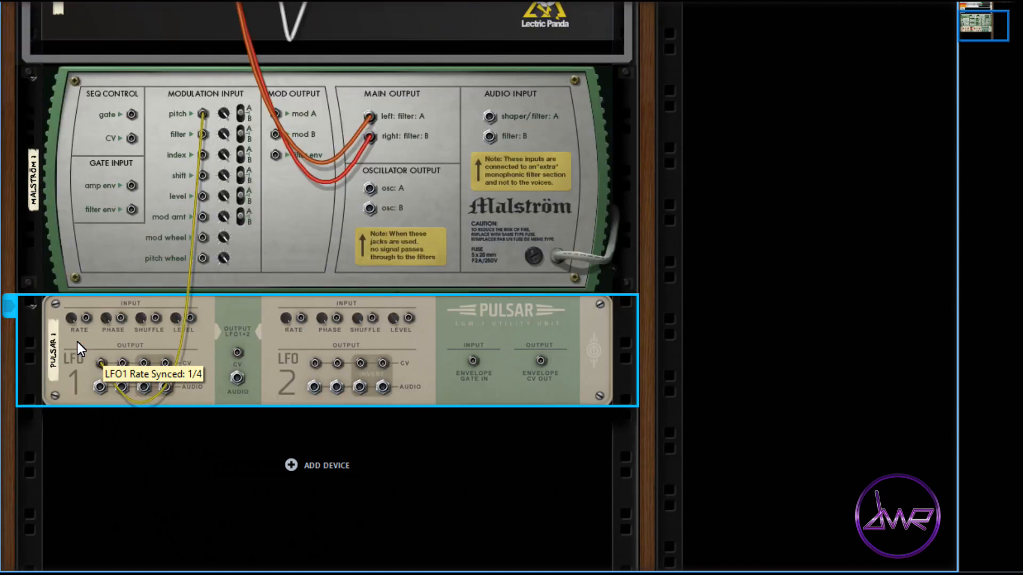
left_click_drag(202, 114, 172, 151)
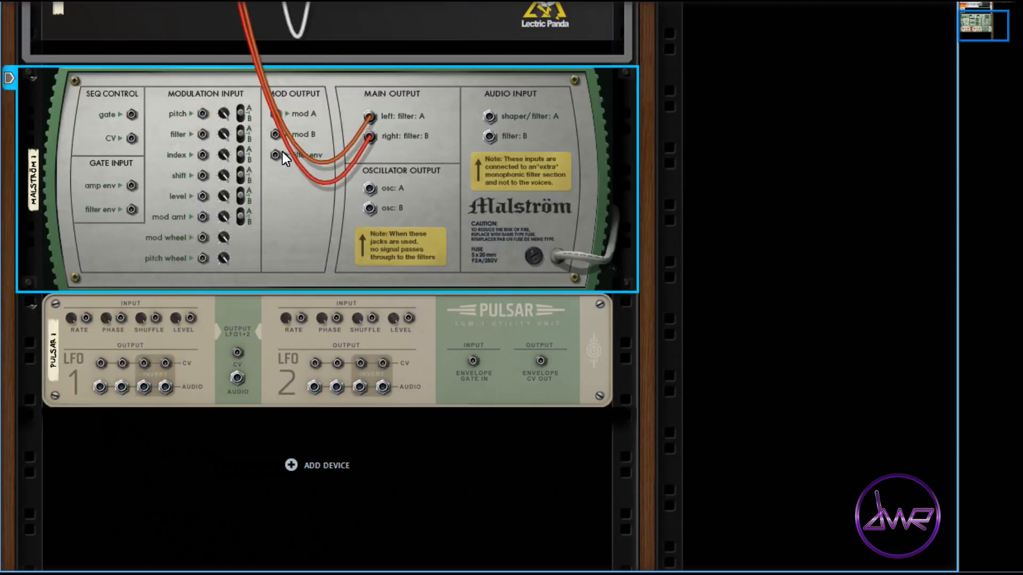
Cable the Malström's mod A output to its own filter modulation input and adjust the Mod A rate.
left_click_drag(277, 116, 205, 136)
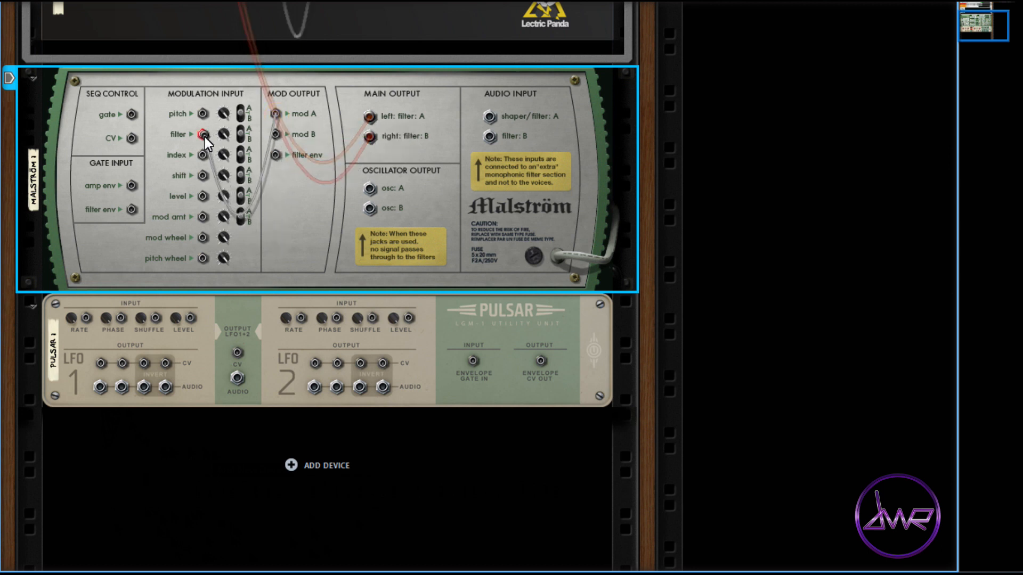
key("Tab")
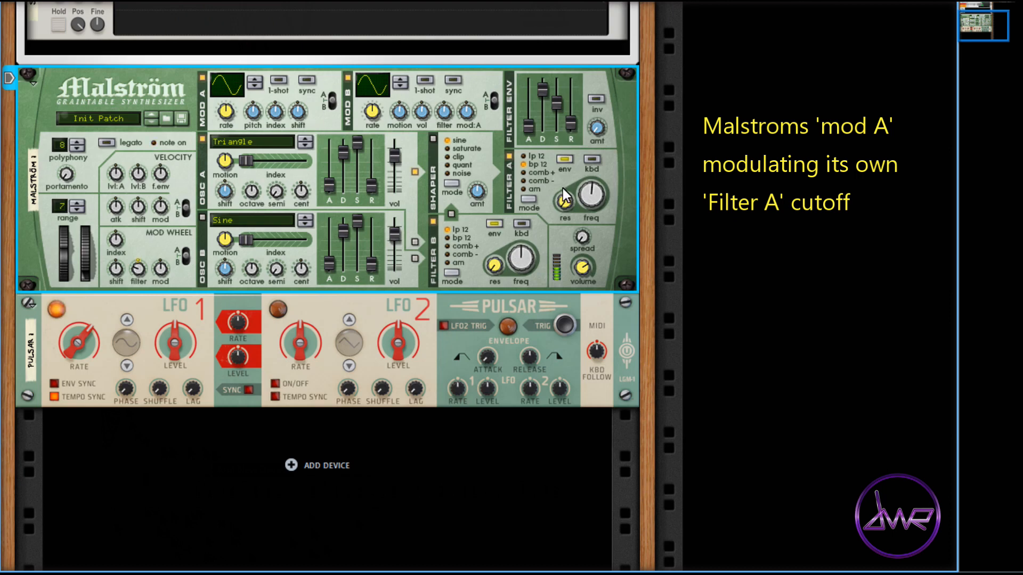
mouse_move(230, 122)
left_mouse_down()
mouse_move(212, 92)
mouse_move(217, 112)
left_mouse_up()
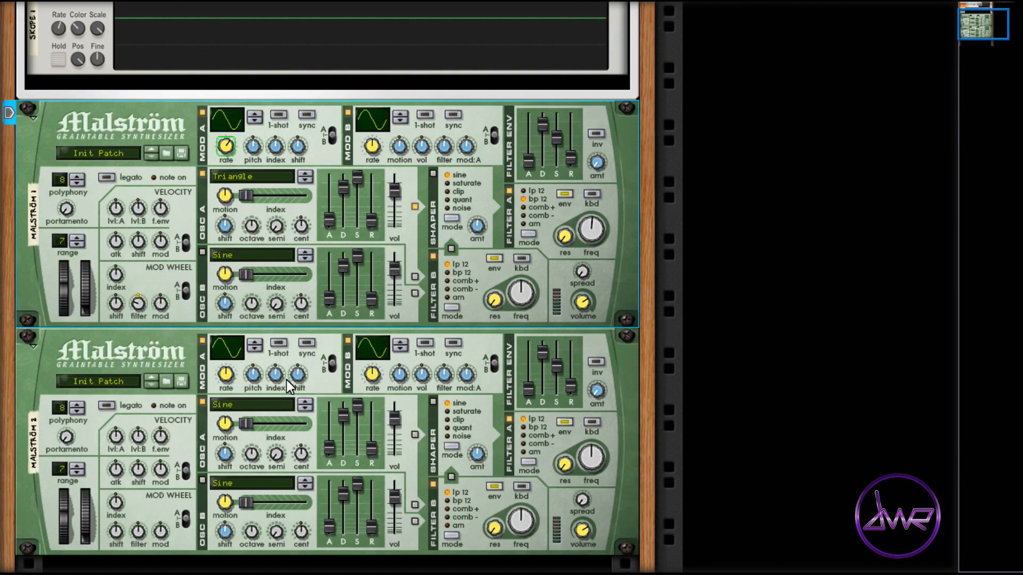
Cable Malström 2's mod A output to Malström 1's pitch modulation input and adjust Malström 2's Mod A rate.
key("Tab")
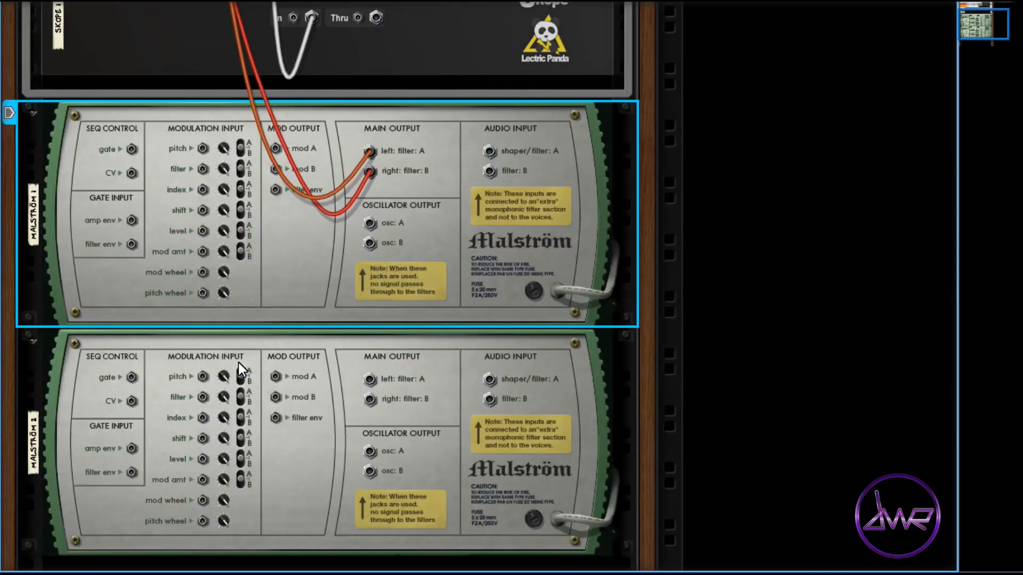
left_click(276, 378)
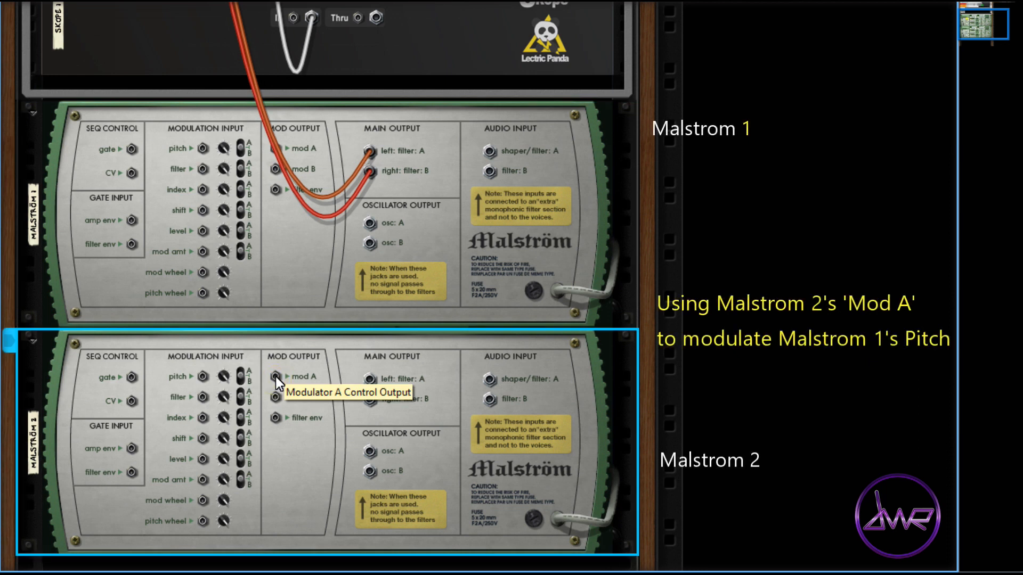
left_click_drag(276, 377, 202, 147)
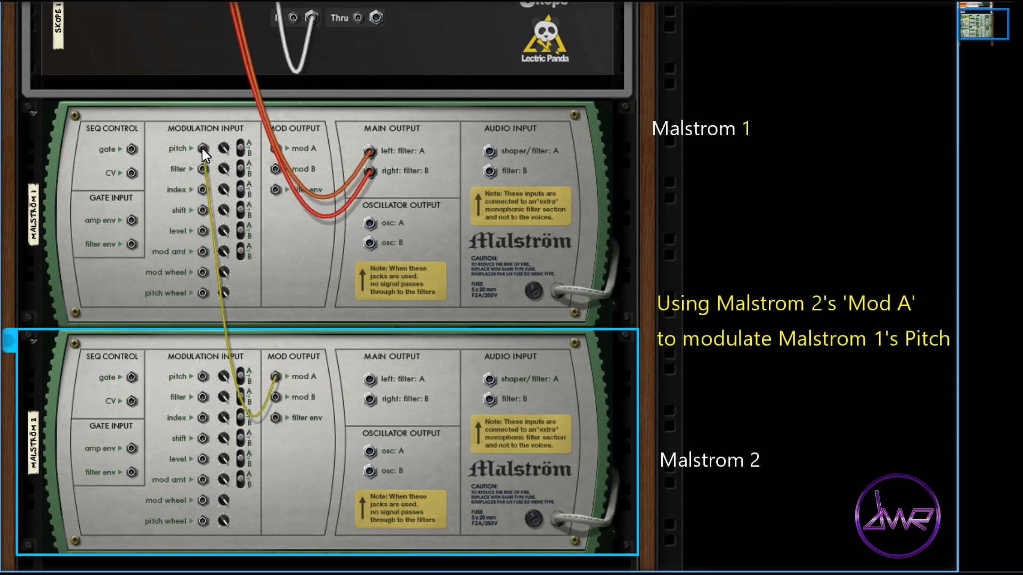
key("Tab")
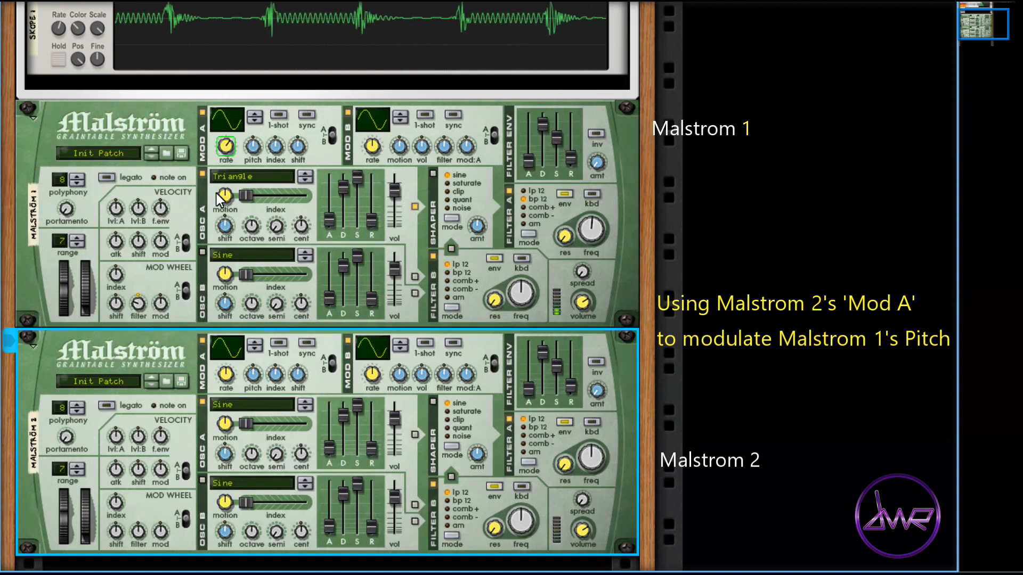
mouse_move(225, 381)
left_mouse_down()
mouse_move(208, 350)
mouse_move(210, 370)
left_mouse_up()
left_click_drag(249, 232, 250, 255)
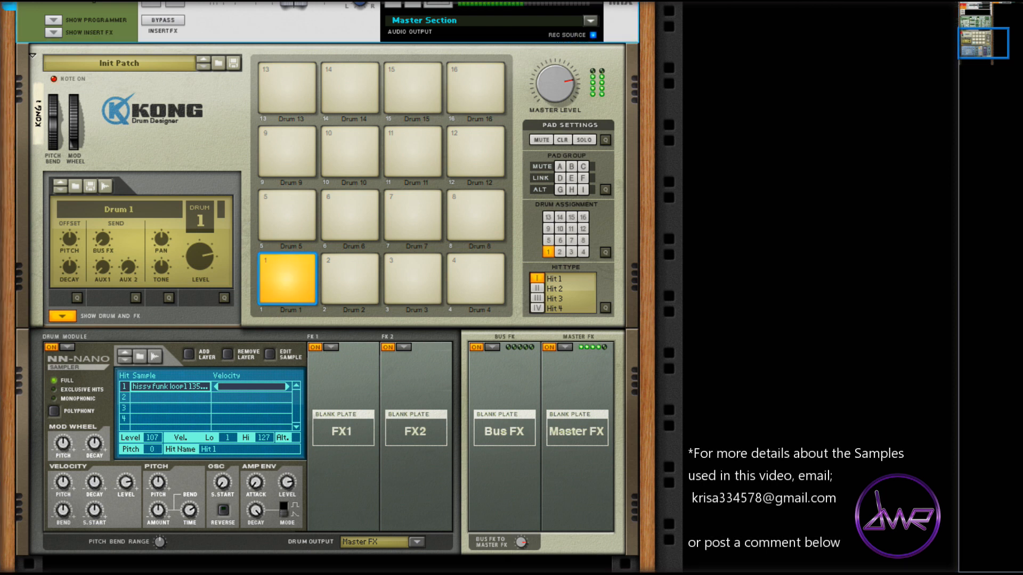
Cable the Kong 1 channel's left parallel output to the Malström's shaper/filter A audio input and mute the Kong channel.
key("Tab")
scroll(487, 340, "up", 5)
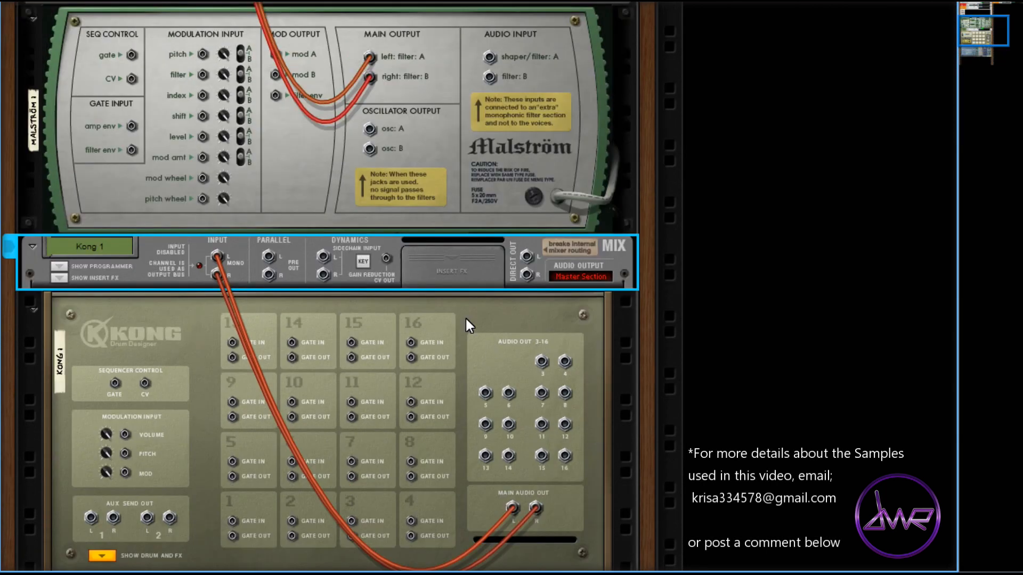
left_click_drag(266, 255, 489, 57)
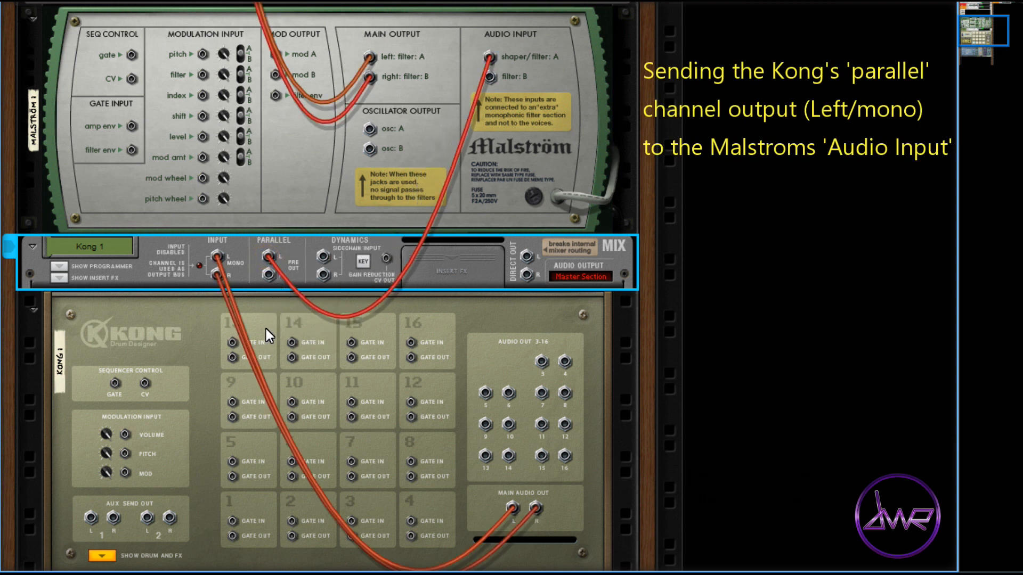
key("Tab")
left_click(149, 246)
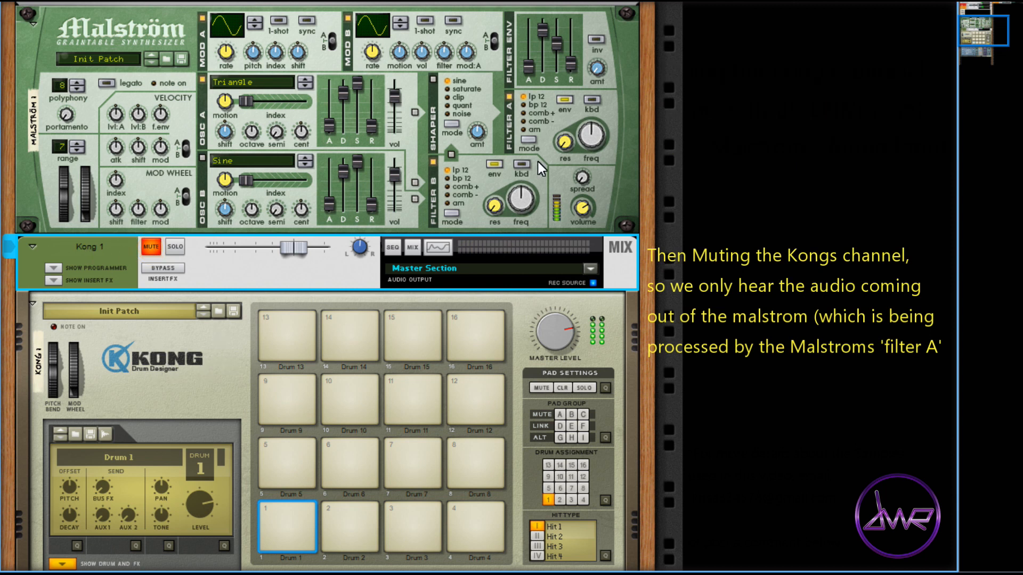
Sweep Filter A's frequency on the Malström and switch the filter mode to comb +.
scroll(565, 165, "up", 3)
left_click_drag(588, 242, 557, 228)
left_click(527, 214)
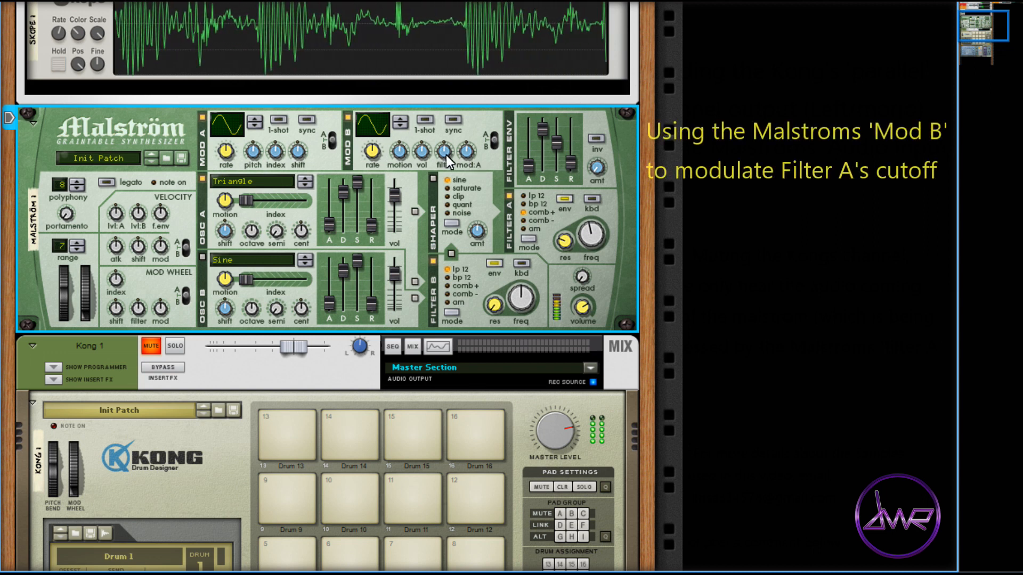
Modulate the filter with Mod B by raising its filter amount, using a tempo-synced descending sawtooth curve at a 1/8 rate.
left_click_drag(449, 160, 453, 136)
left_click(452, 123)
left_click(398, 123)
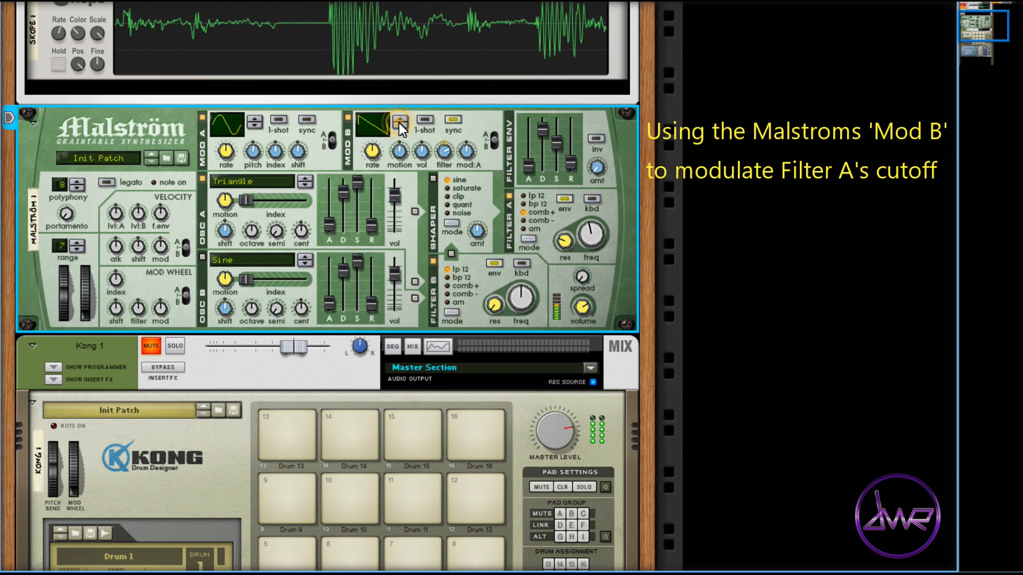
left_click_drag(366, 152, 363, 145)
Lower Filter A's frequency, set the Mod B rate to 3/8 and readjust Mod B's filter amount.
left_click_drag(577, 238, 577, 255)
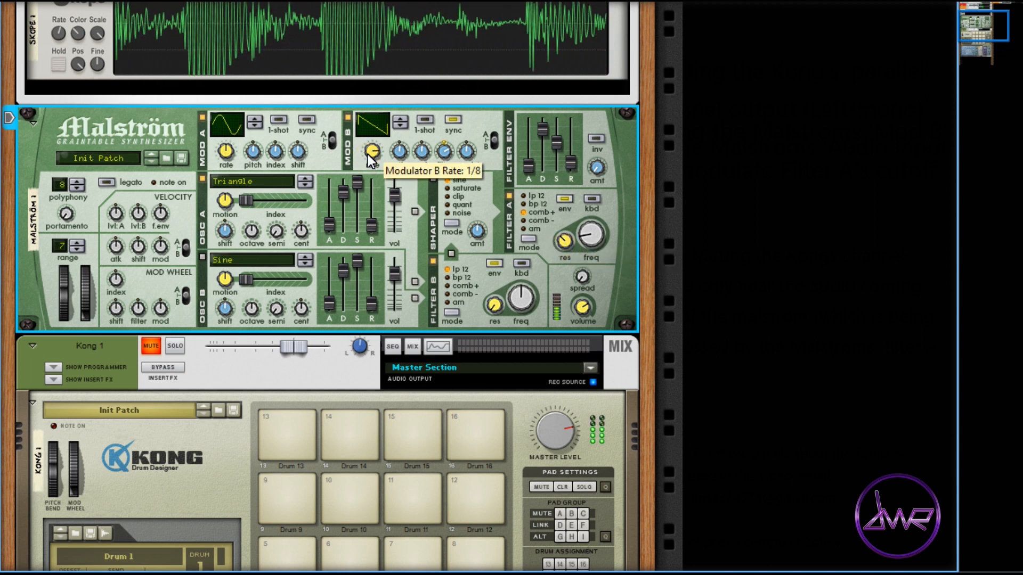
left_click_drag(439, 159, 443, 186)
left_click_drag(373, 152, 373, 162)
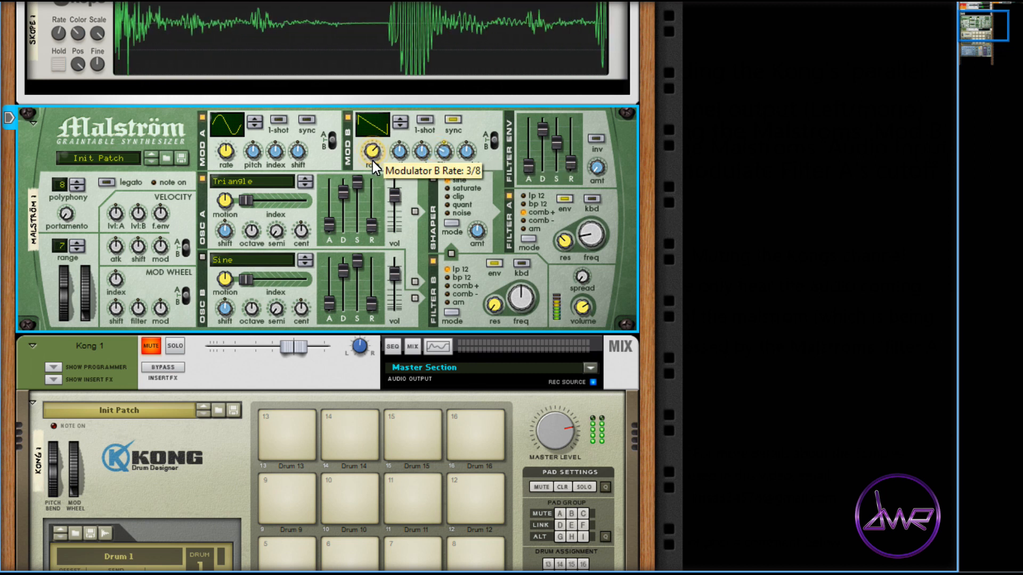
left_click_drag(445, 151, 448, 158)
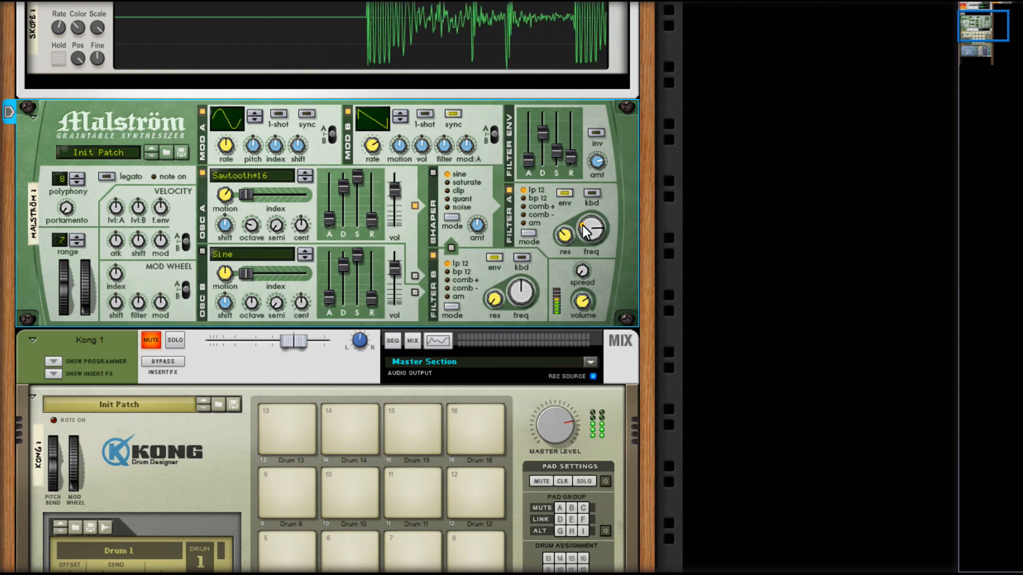
Lower Filter A's frequency and turn oscillator A's volume down.
left_click_drag(583, 226, 583, 253)
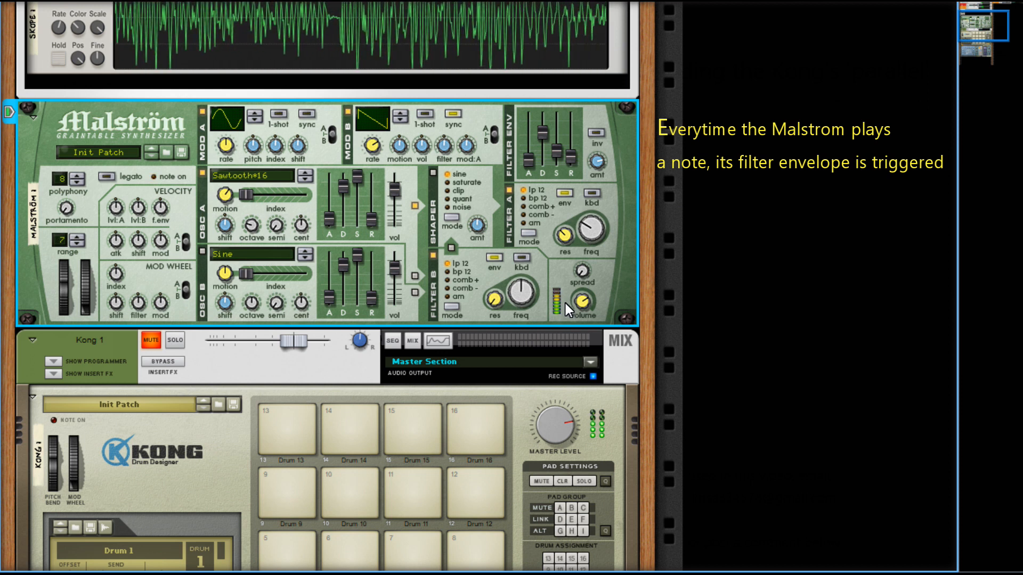
left_click_drag(388, 188, 394, 230)
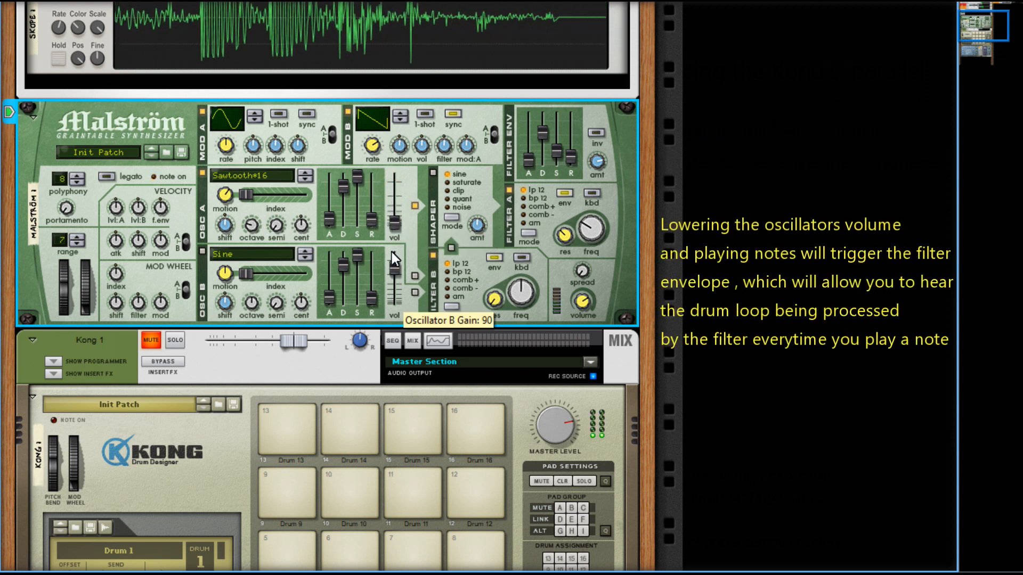
Raise the filter envelope's sustain and attack, and bring oscillator A's volume back up.
left_click_drag(553, 158, 556, 127)
left_click(532, 142)
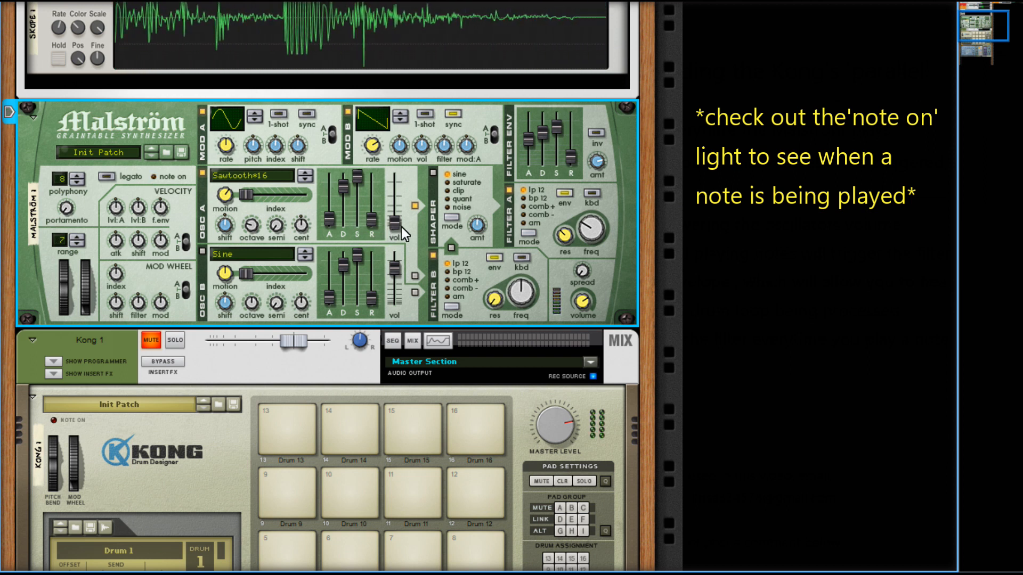
mouse_move(396, 222)
left_mouse_down()
mouse_move(396, 189)
mouse_move(394, 202)
left_mouse_up()
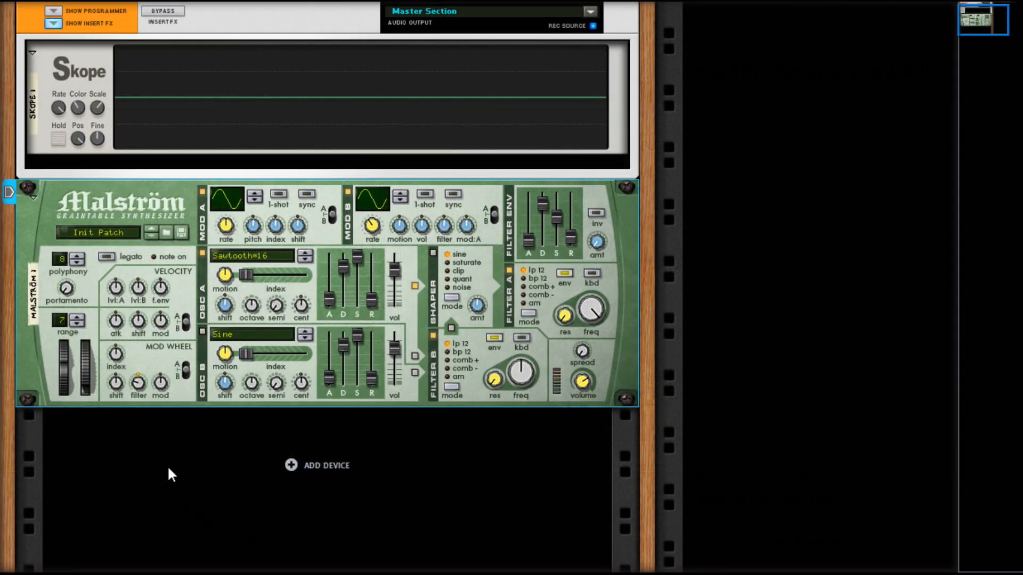
Add an RV7000 MkII reverb below the Malström without automatic routing and patch it by hand on the rack's rear.
key("Tab")
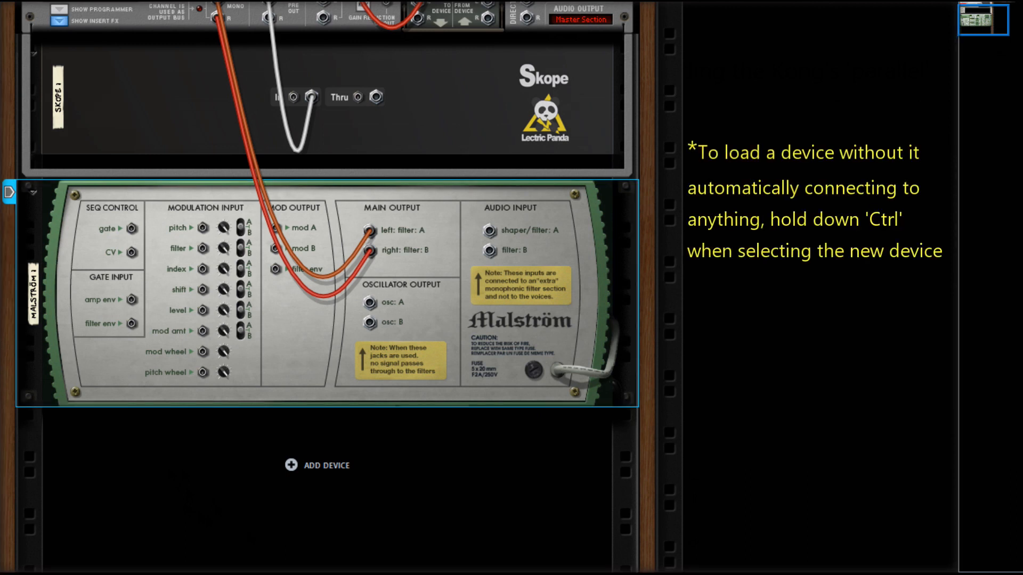
left_click_drag(2, 310, 150, 466)
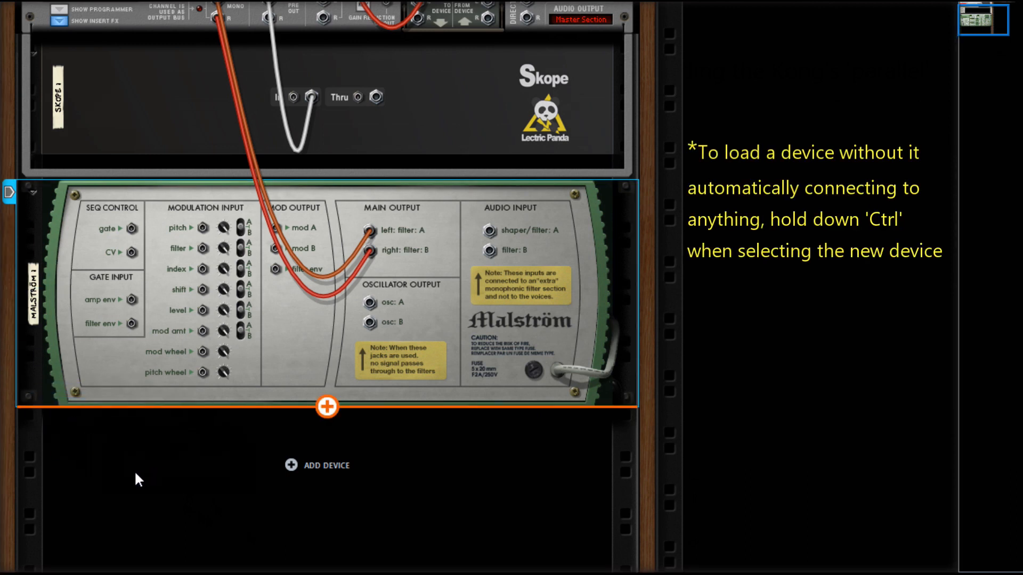
left_click_drag(364, 436, 445, 430)
key("Tab")
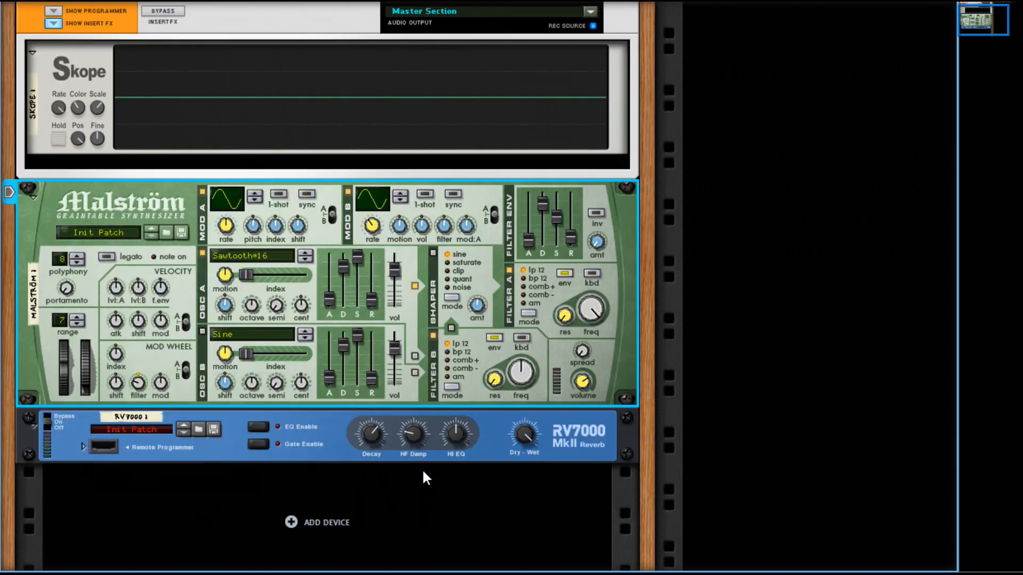
Reduce the RV7000's dry/wet mix and set the Malström's Filter A frequency to 34.
left_click(520, 433)
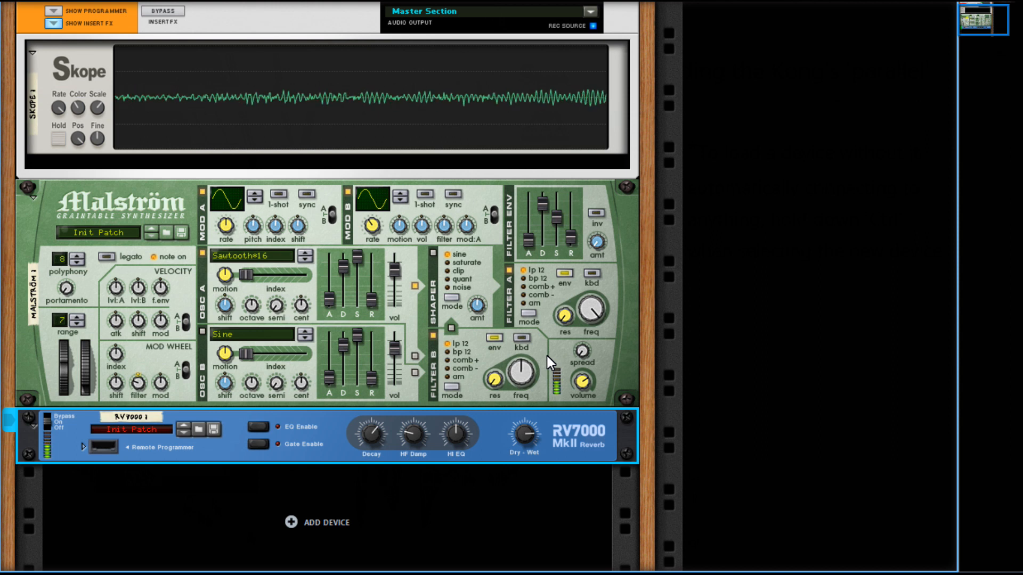
left_click_drag(588, 311, 591, 358)
Raise Mod B's filter amount and rate to modulate Filter A, and increase the filter's frequency.
left_click_drag(443, 229, 443, 214)
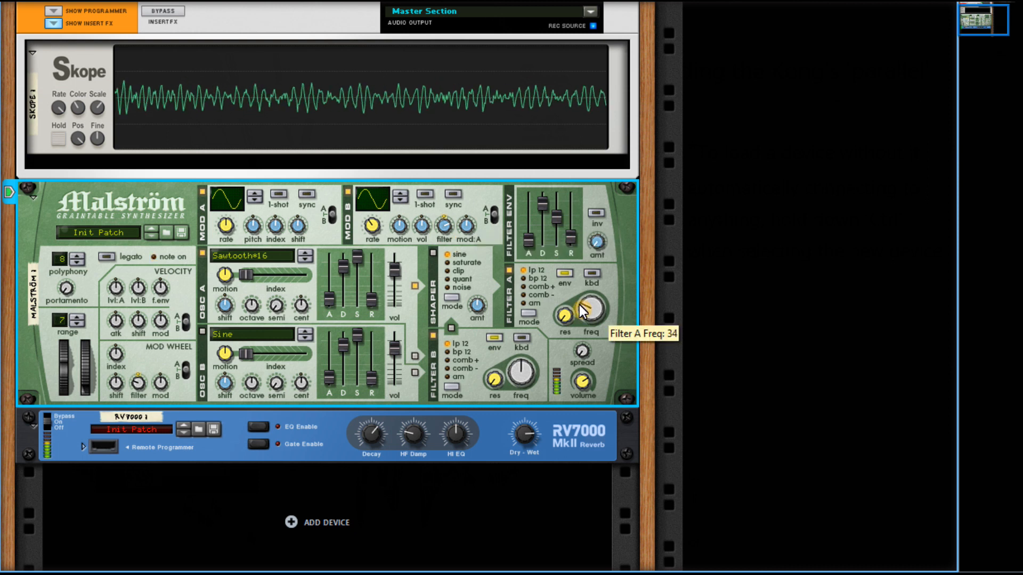
left_click_drag(438, 228, 441, 218)
left_click_drag(371, 231, 350, 218)
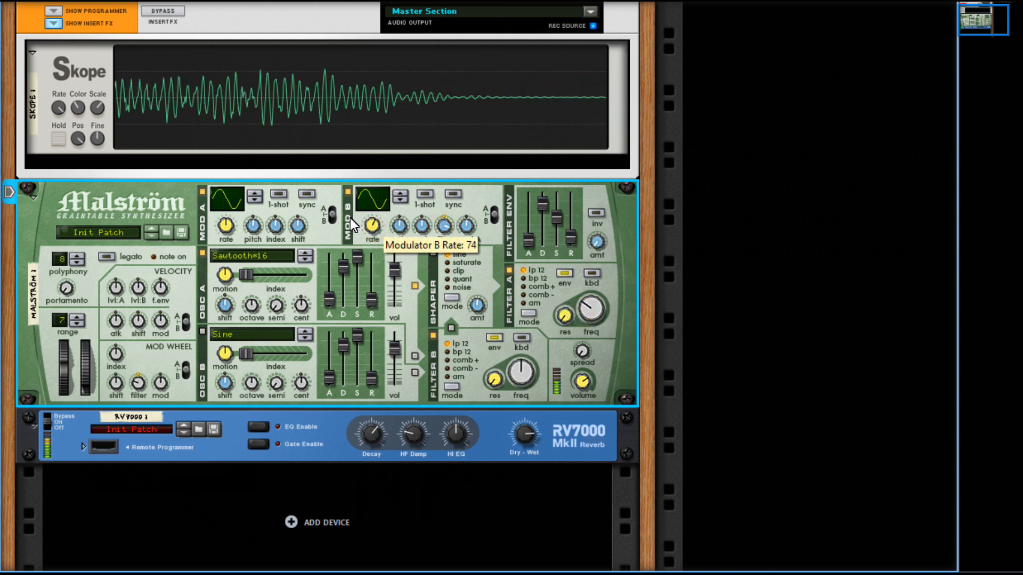
left_click_drag(565, 299, 561, 287)
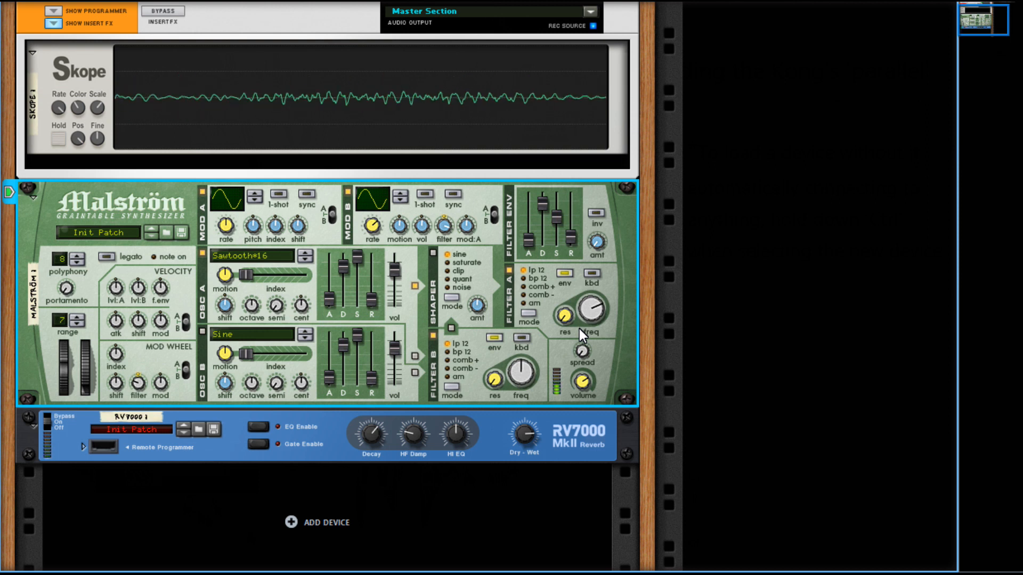
Turn the RV7000's mix fully wet and reset Mod B's filter amount to zero.
left_click_drag(518, 435, 519, 397)
left_click(446, 234)
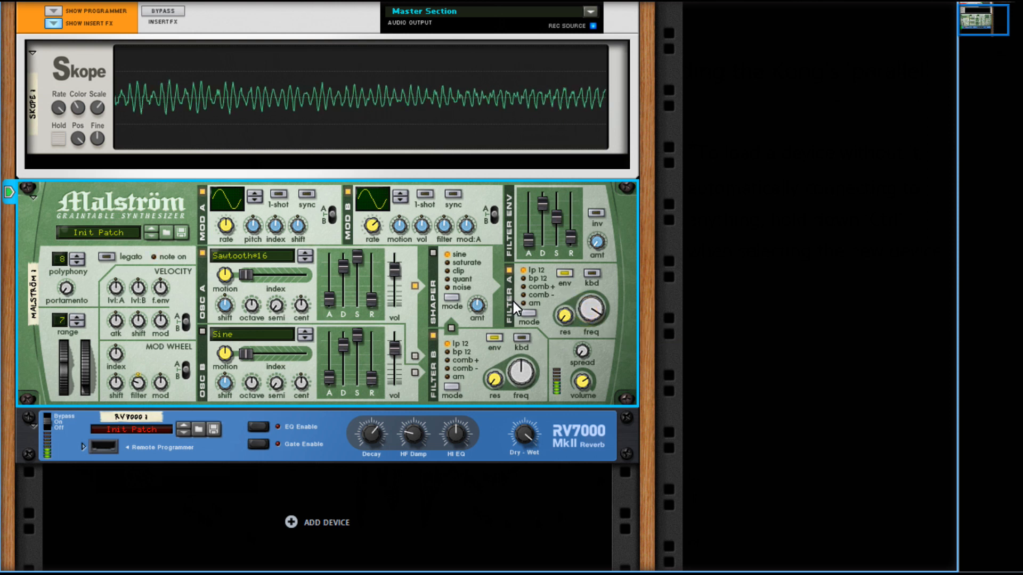
Switch Filter A to comb - mode and sweep its frequency down and back up.
left_click(526, 297)
left_click_drag(585, 320, 586, 340)
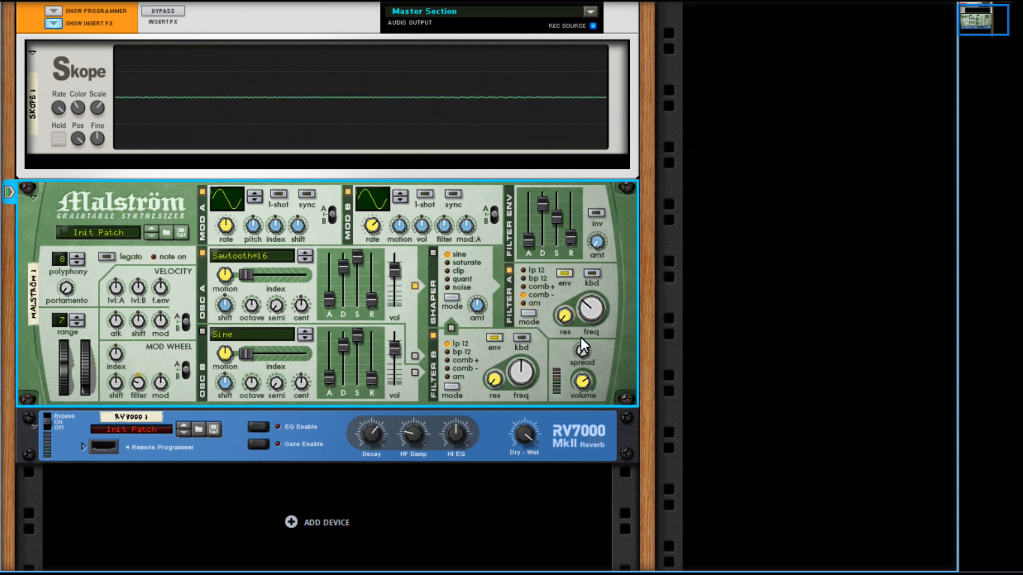
left_click_drag(583, 311, 561, 281)
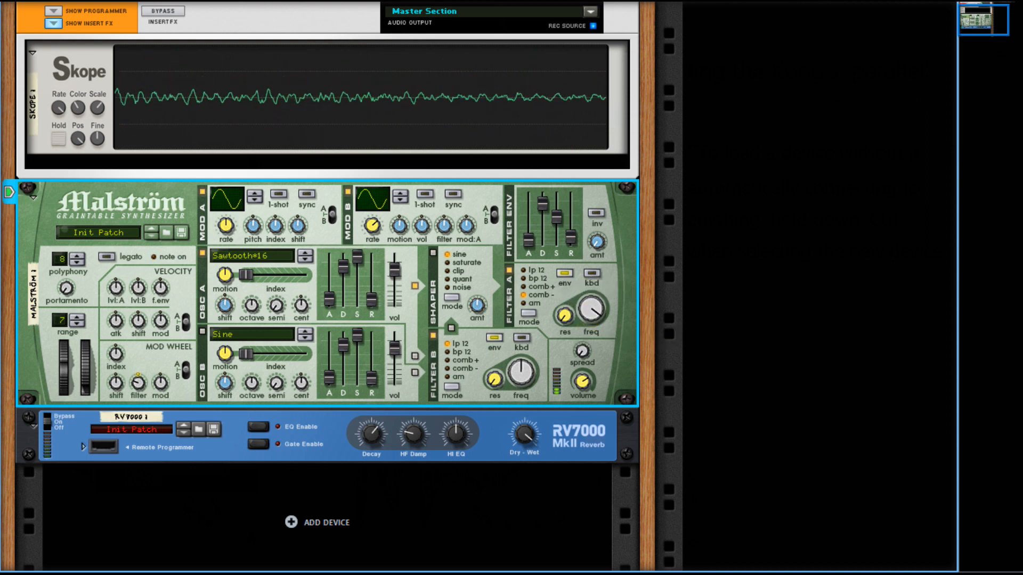